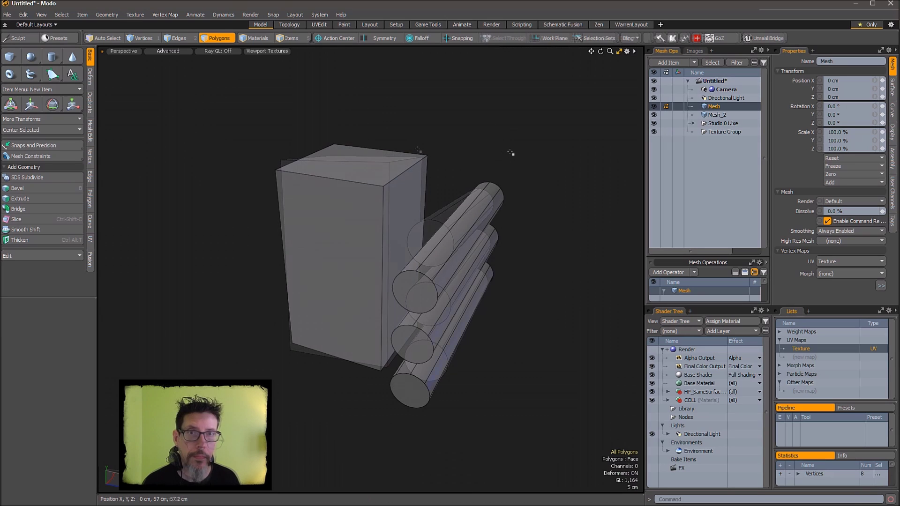
# Step: Select the tall box's top polygon and make the box the base of a new MOP boolean build
pyautogui.keyDown('alt'); pyautogui.moveTo(488, 145); pyautogui.dragTo(502, 187); pyautogui.keyUp('alt')
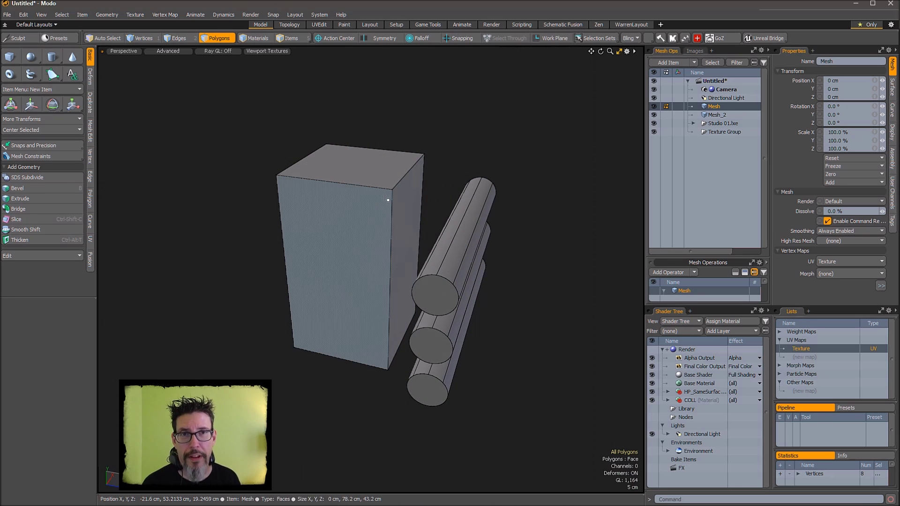
pyautogui.click(382, 153)
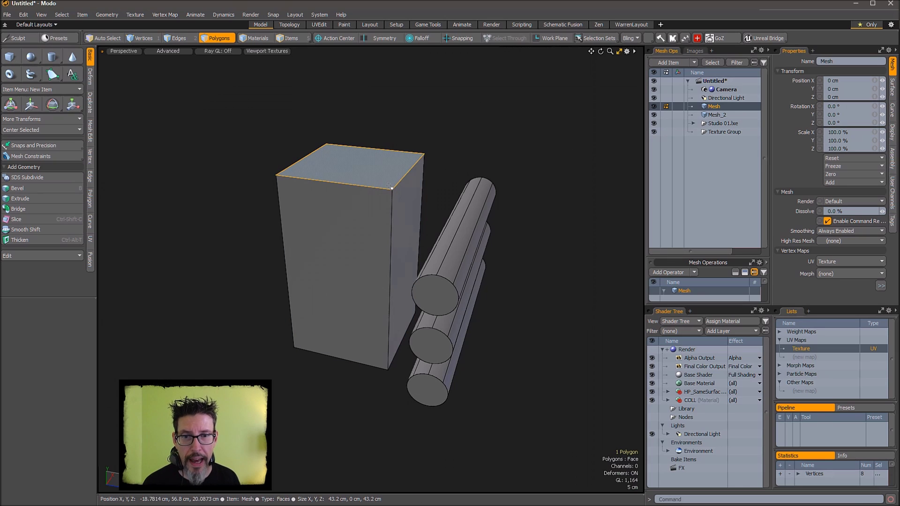
pyautogui.hotkey('ctrl', 'b')
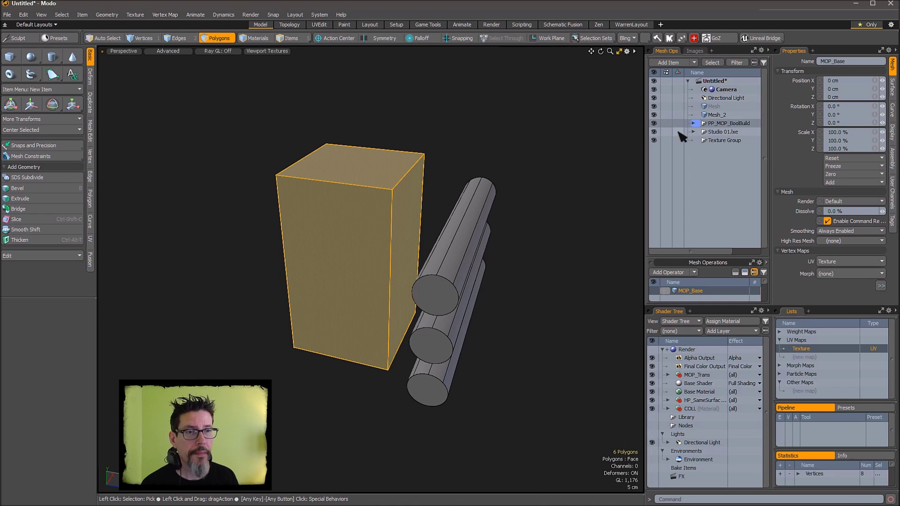
# Step: Examine the PP_MOP_BoolBuild group's contents, including the BOOLEAN_Geo meshes and the MOP_Build boolean operations, and collapse it again
pyautogui.click(693, 123)
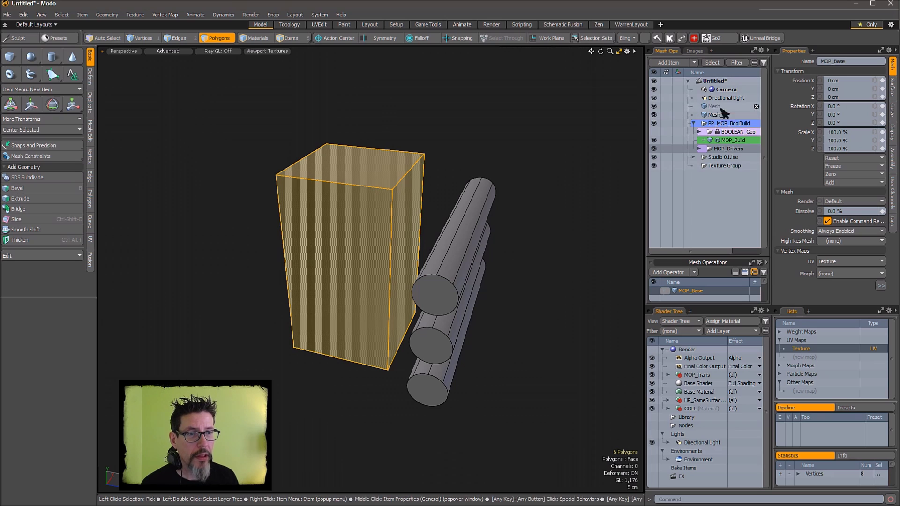
pyautogui.click(705, 141)
pyautogui.click(700, 132)
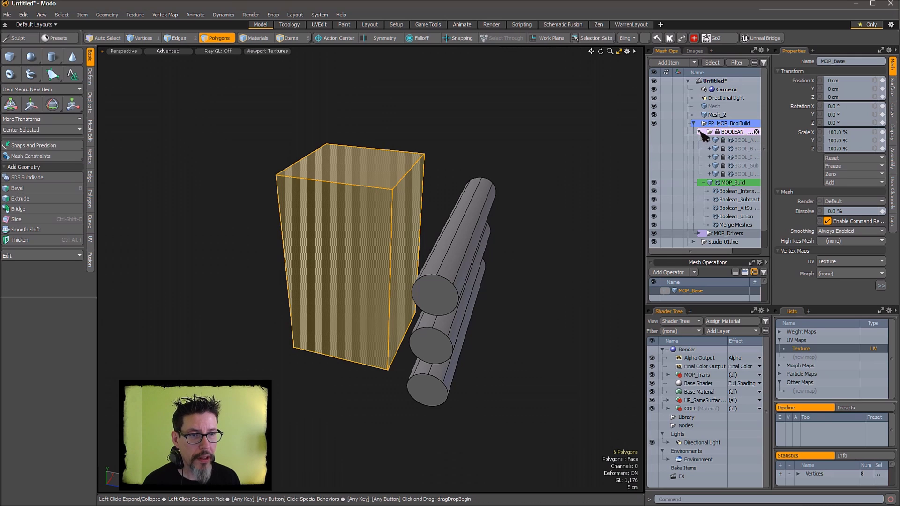
pyautogui.click(708, 141)
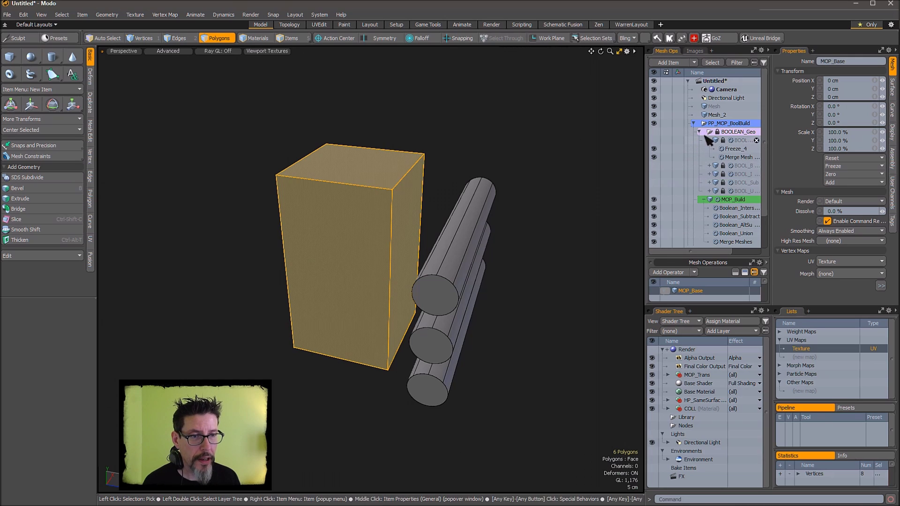
pyautogui.click(710, 173)
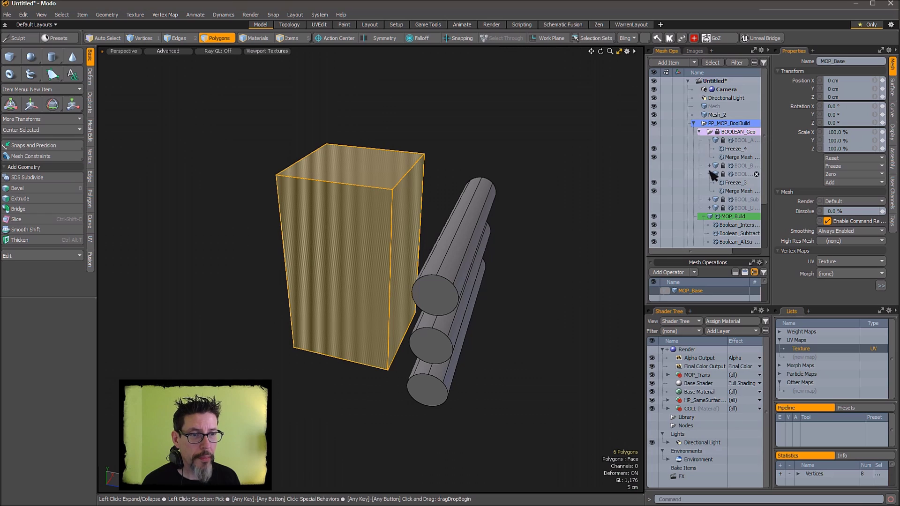
pyautogui.click(700, 131)
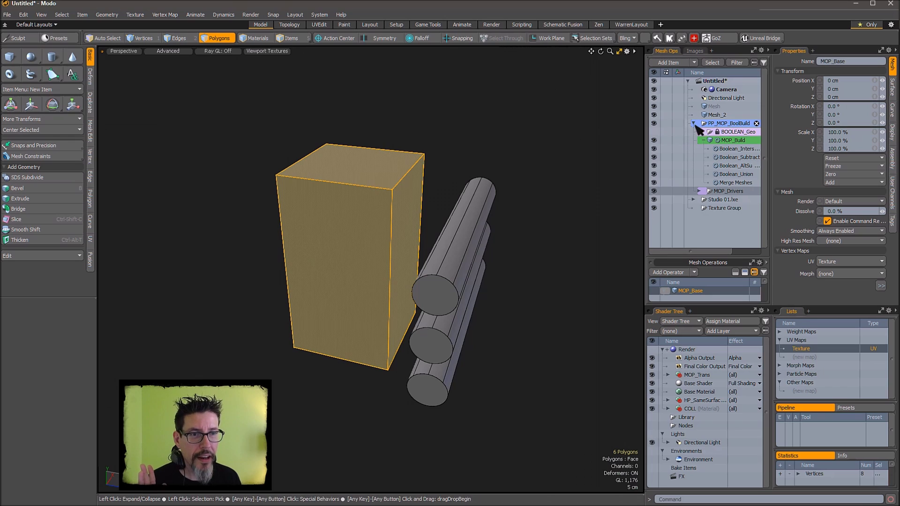
pyautogui.click(693, 124)
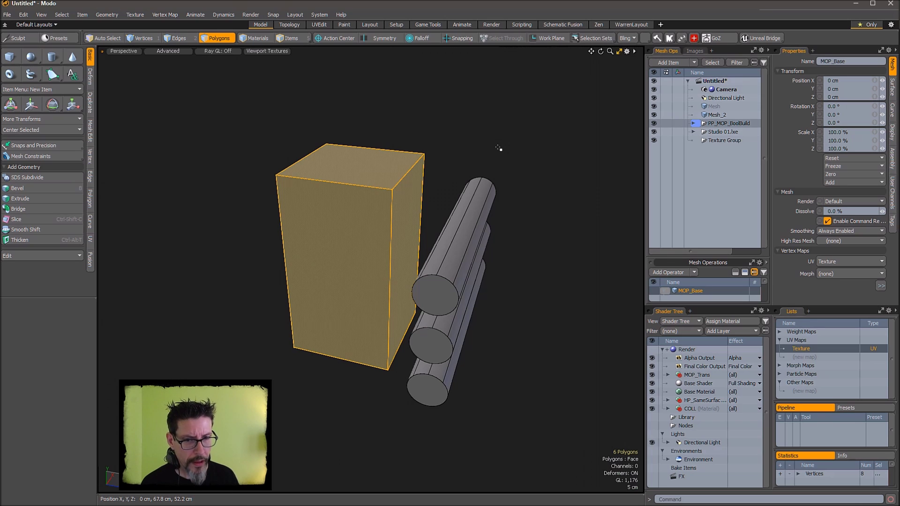
# Step: Select polygons on all three cylinders of Mesh_2 and add the cylinders to the boolean build as subtractive geometry
pyautogui.moveTo(522, 262); pyautogui.dragTo(548, 231, button='middle')
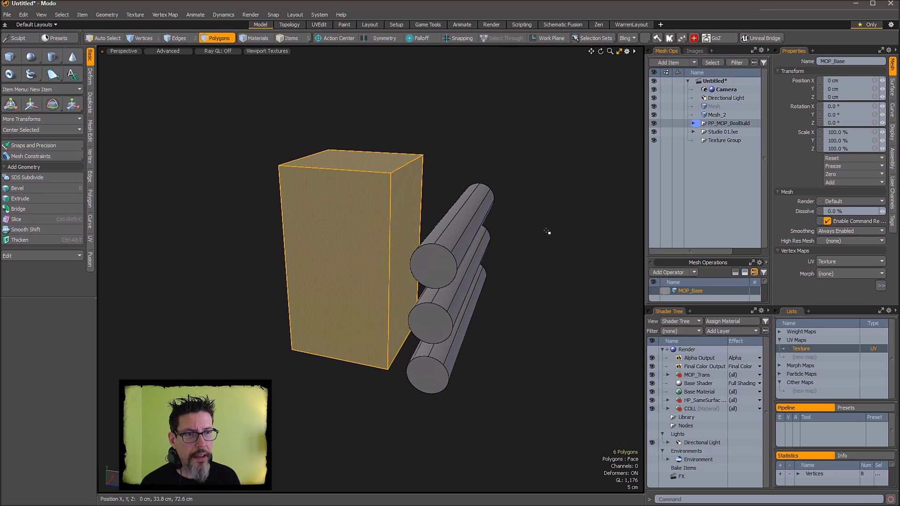
pyautogui.click(708, 114)
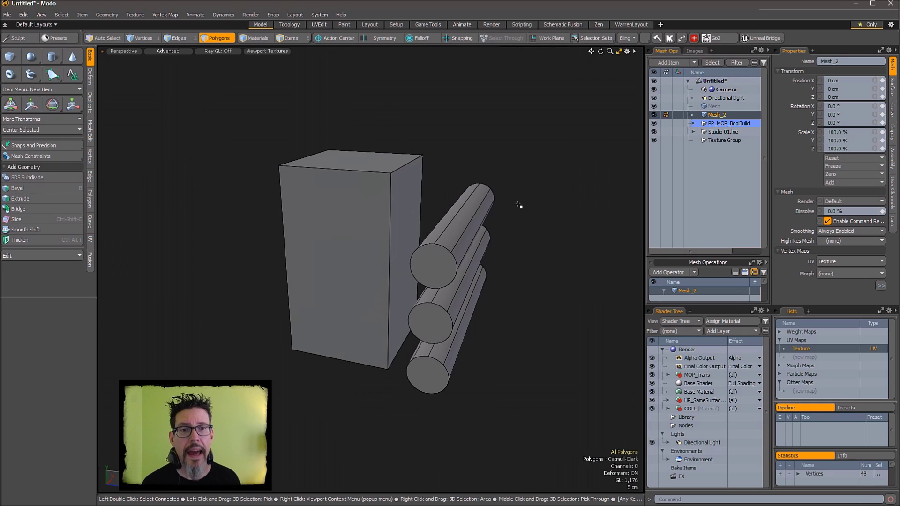
pyautogui.keyDown('alt'); pyautogui.moveTo(511, 244); pyautogui.dragTo(509, 214); pyautogui.keyUp('alt')
pyautogui.moveTo(479, 183)
pyautogui.mouseDown()
pyautogui.moveTo(460, 233)
pyautogui.moveTo(455, 301)
pyautogui.mouseUp()
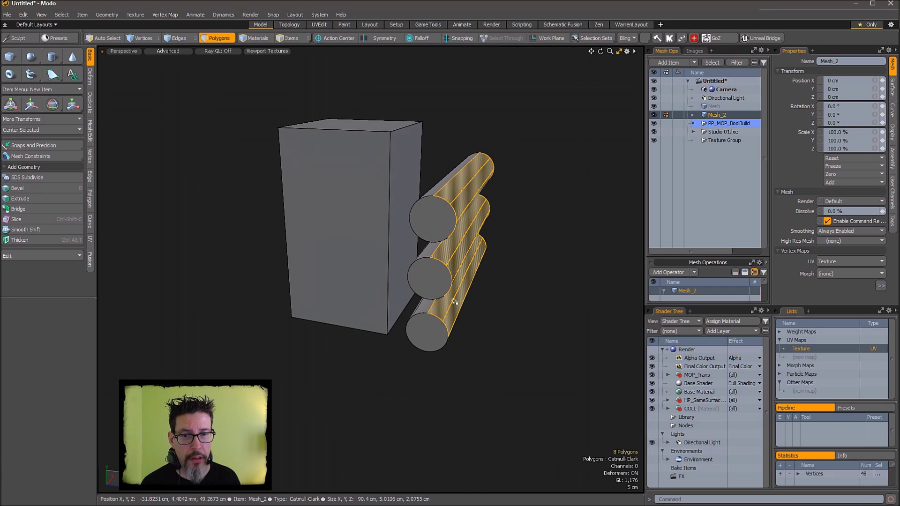
pyautogui.doubleClick(467, 195)
pyautogui.moveTo(496, 215)
pyautogui.keyDown('alt'); pyautogui.mouseDown()
pyautogui.moveTo(509, 211)
pyautogui.moveTo(522, 231)
pyautogui.mouseUp(); pyautogui.keyUp('alt')
pyautogui.moveTo(454, 233); pyautogui.dragTo(459, 335)
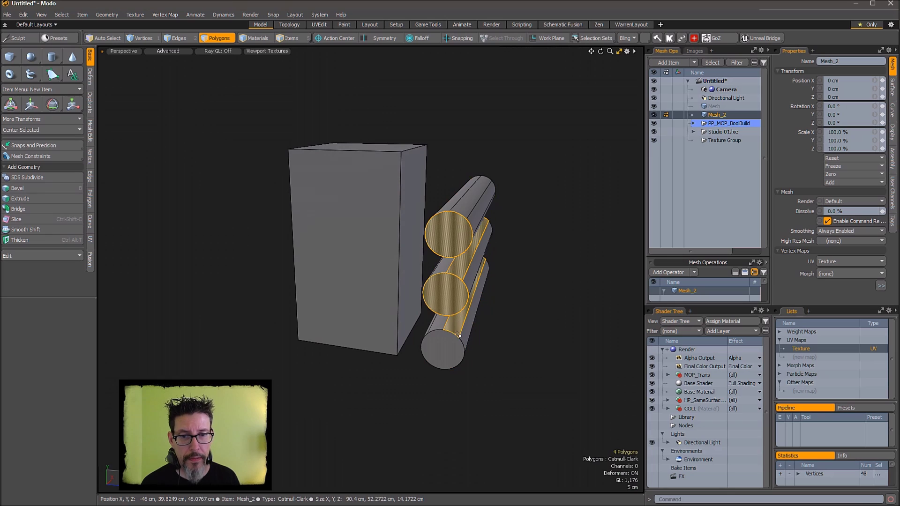
pyautogui.keyDown('shift'); pyautogui.click(457, 339); pyautogui.keyUp('shift')
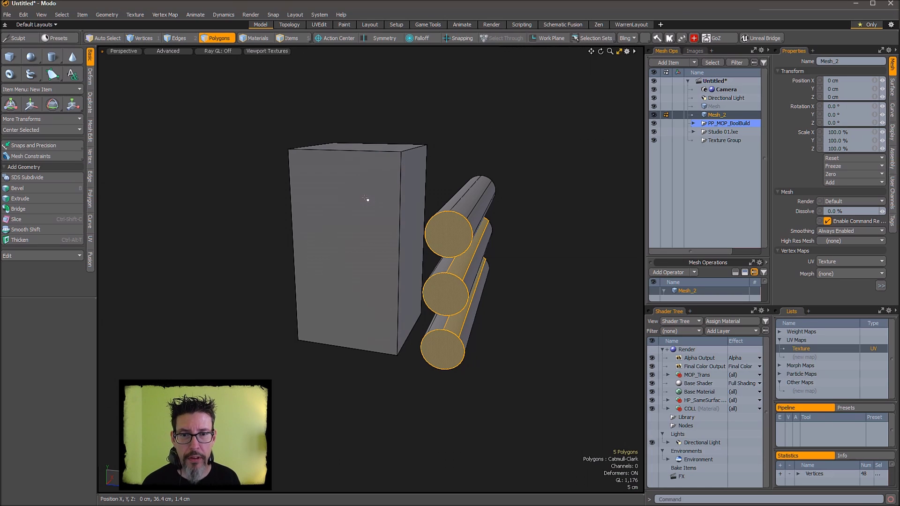
pyautogui.hotkey('ctrl', '-')
pyautogui.click(522, 164)
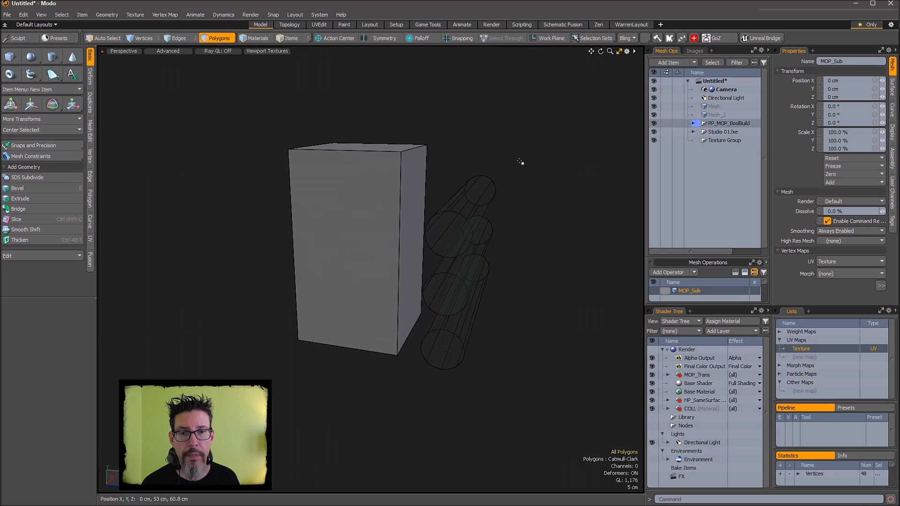
# Step: Select the three subtractive cylinders and move them about 27.8 cm along negative Z so they cut through the box
pyautogui.keyDown('alt'); pyautogui.moveTo(539, 247); pyautogui.dragTo(529, 222); pyautogui.keyUp('alt')
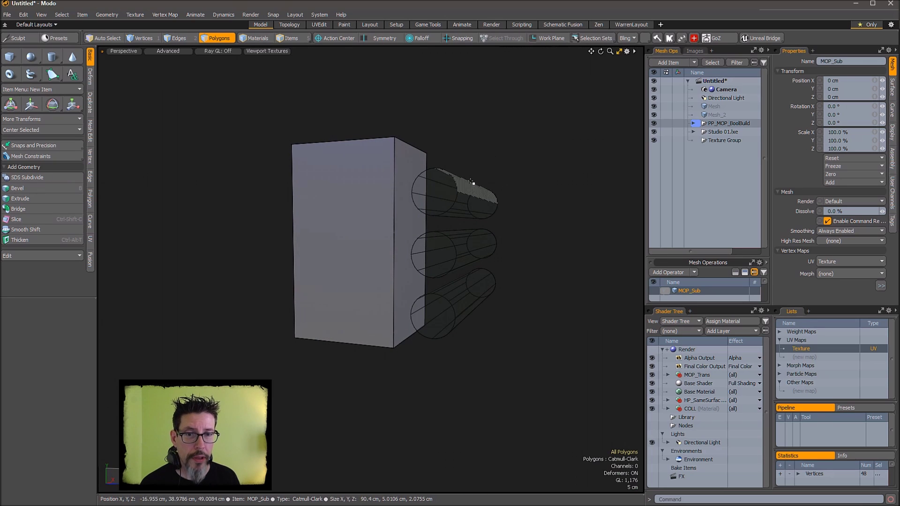
pyautogui.moveTo(471, 173)
pyautogui.keyDown('alt'); pyautogui.mouseDown()
pyautogui.moveTo(485, 153)
pyautogui.moveTo(431, 155)
pyautogui.mouseUp(); pyautogui.keyUp('alt')
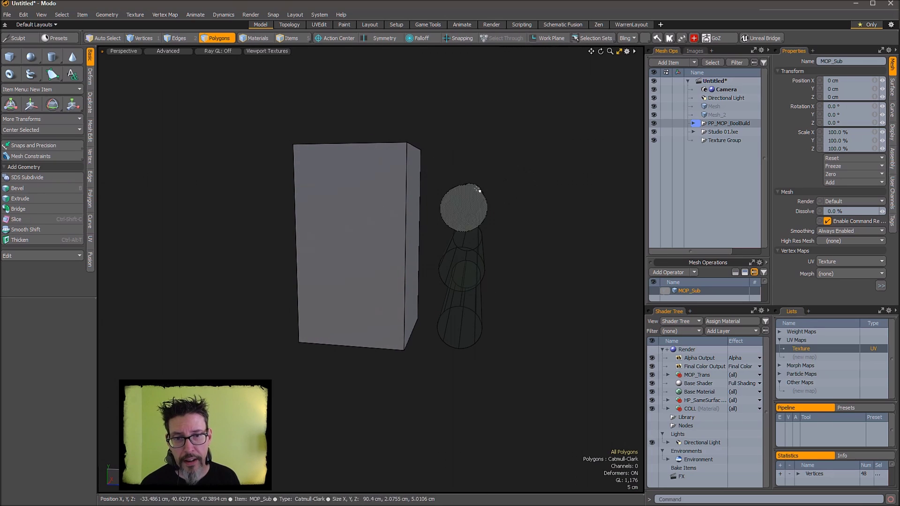
pyautogui.moveTo(477, 192); pyautogui.dragTo(474, 322)
pyautogui.press(']')
pyautogui.press('w')
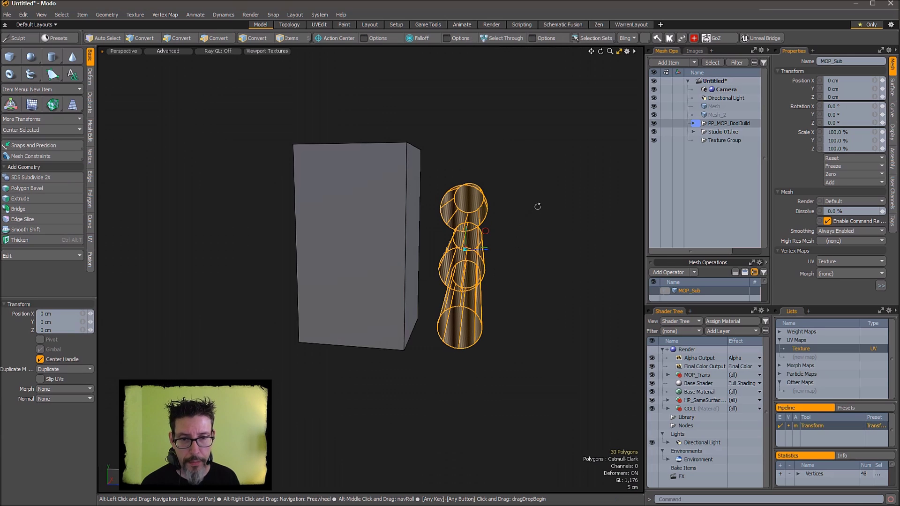
pyautogui.keyDown('alt'); pyautogui.moveTo(539, 202); pyautogui.dragTo(533, 221); pyautogui.keyUp('alt')
pyautogui.click(501, 262)
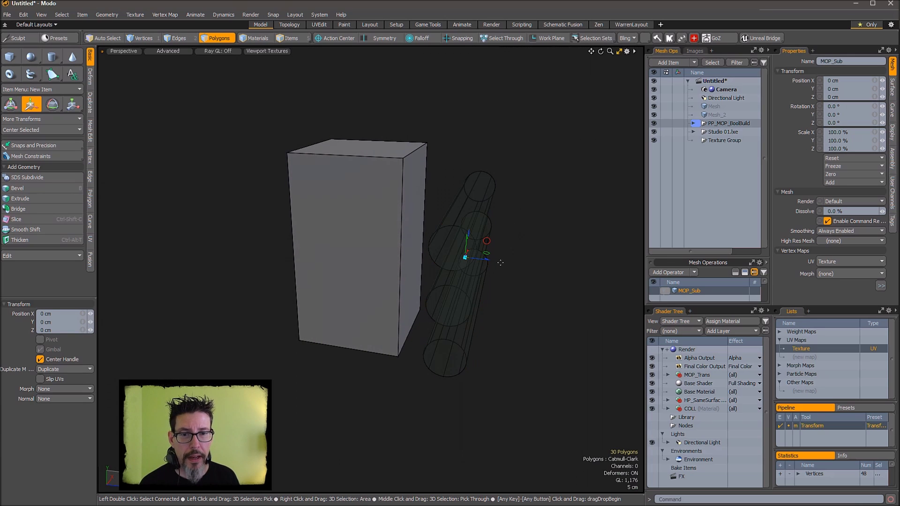
pyautogui.press('w')
pyautogui.click(493, 269)
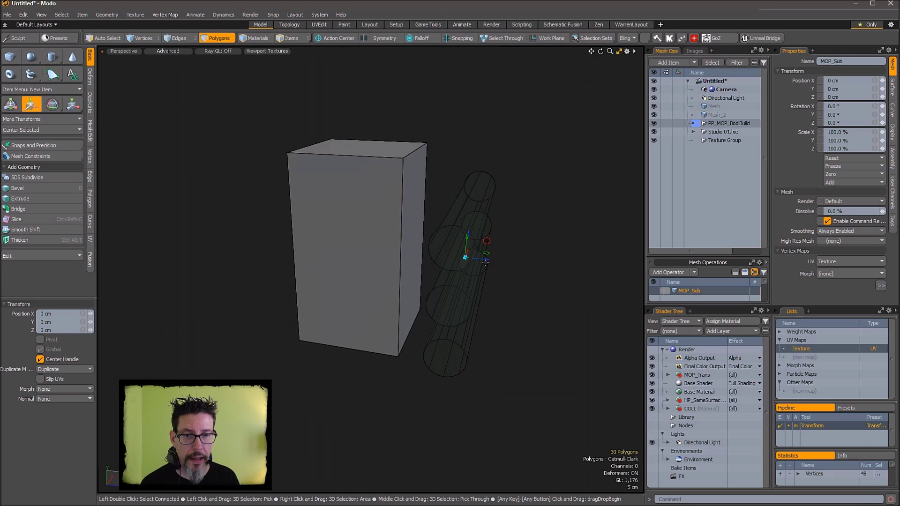
pyautogui.moveTo(488, 258); pyautogui.dragTo(383, 249)
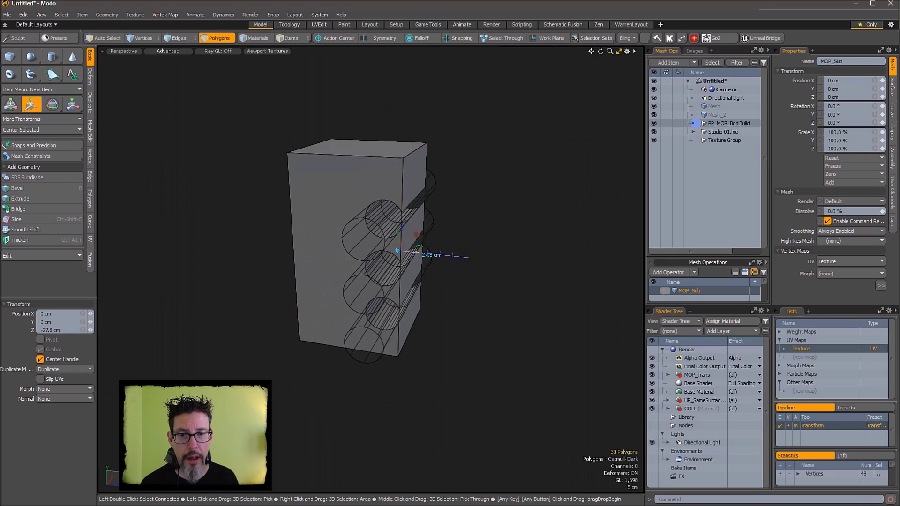
pyautogui.moveTo(417, 249); pyautogui.dragTo(401, 214)
# Step: Move the uppermost subtractive cylinder sideways and up, near the upper corner of the box's front face
pyautogui.press('q')
pyautogui.click(373, 208)
pyautogui.doubleClick(373, 208)
pyautogui.press('w')
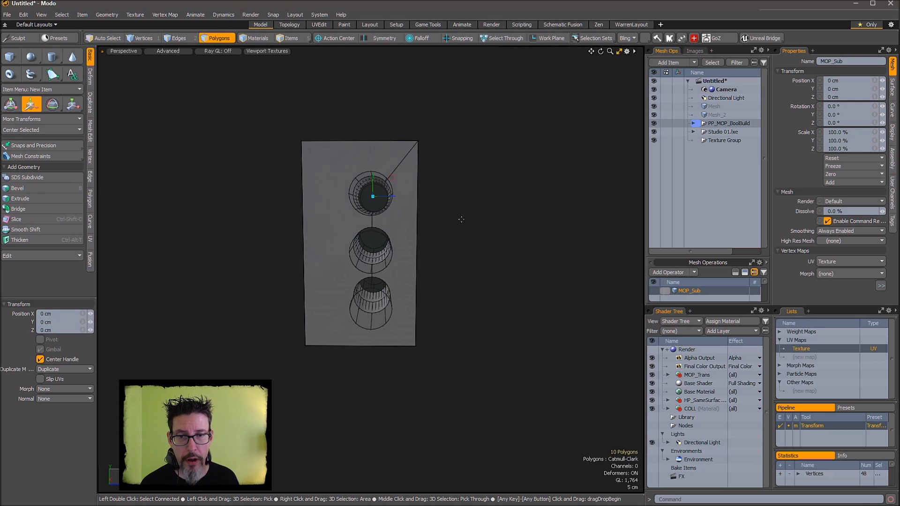
pyautogui.moveTo(463, 219); pyautogui.dragTo(432, 201)
pyautogui.press('q')
# Step: Move the middle subtractive cylinder about 10.2 cm in Y and 6.6 cm in Z, and enlarge it across the box's side edge
pyautogui.doubleClick(374, 248)
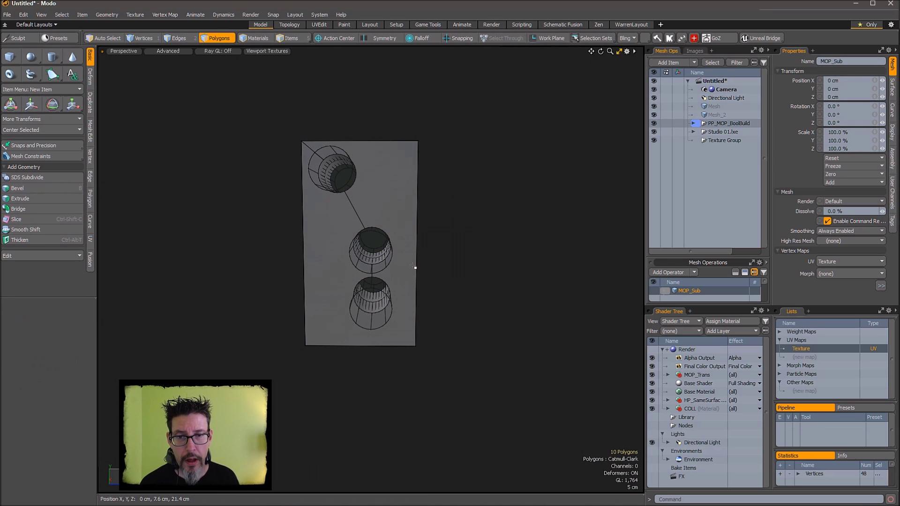
pyautogui.press('w')
pyautogui.moveTo(445, 256); pyautogui.dragTo(463, 230)
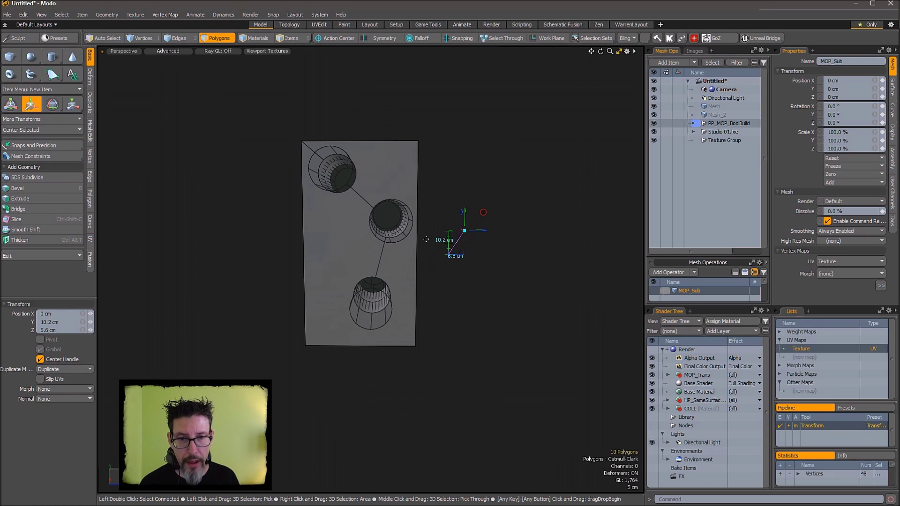
pyautogui.press('r')
pyautogui.moveTo(406, 199); pyautogui.dragTo(441, 187)
pyautogui.press('w')
pyautogui.press('q')
pyautogui.click(481, 245)
# Step: Bevel the box's top edge on the side cut by the enlarged cylinder into a wide chamfer
pyautogui.scroll(2, 458, 256)
pyautogui.scroll(-2, 440, 188)
pyautogui.keyDown('alt'); pyautogui.moveTo(441, 187); pyautogui.dragTo(487, 296); pyautogui.keyUp('alt')
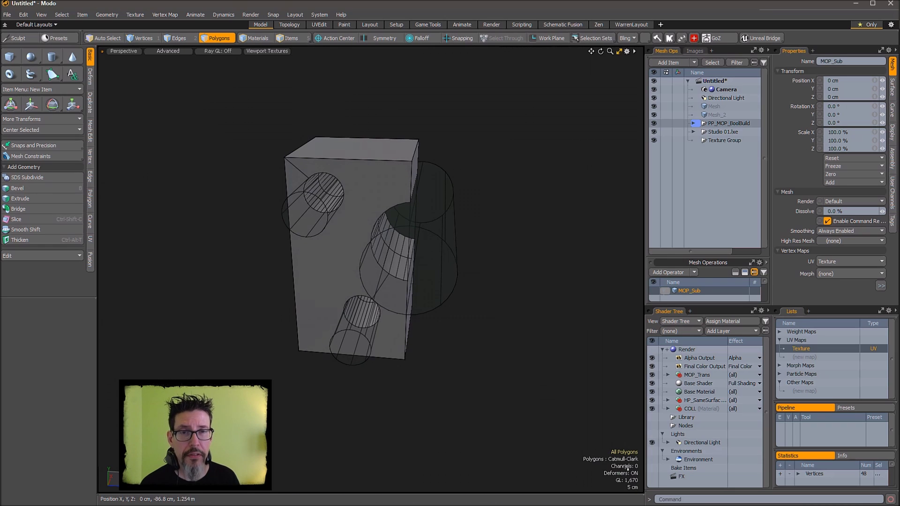
pyautogui.keyDown('alt'); pyautogui.moveTo(508, 252); pyautogui.dragTo(497, 273); pyautogui.keyUp('alt')
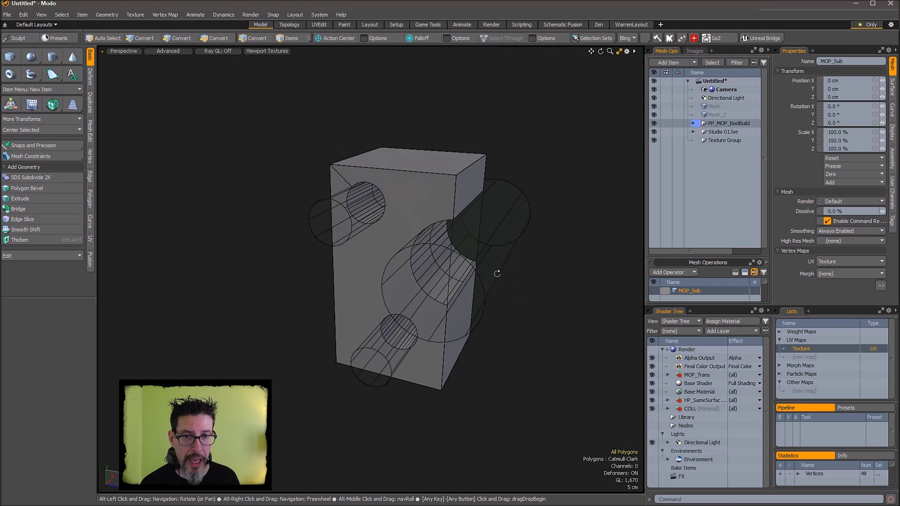
pyautogui.keyDown('alt'); pyautogui.moveTo(518, 202); pyautogui.dragTo(464, 186); pyautogui.keyUp('alt')
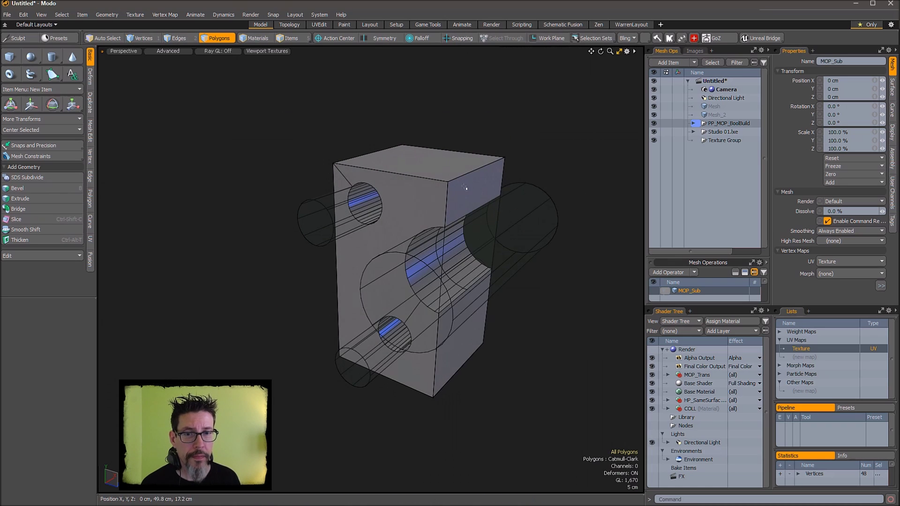
pyautogui.press('2')
pyautogui.click(484, 170)
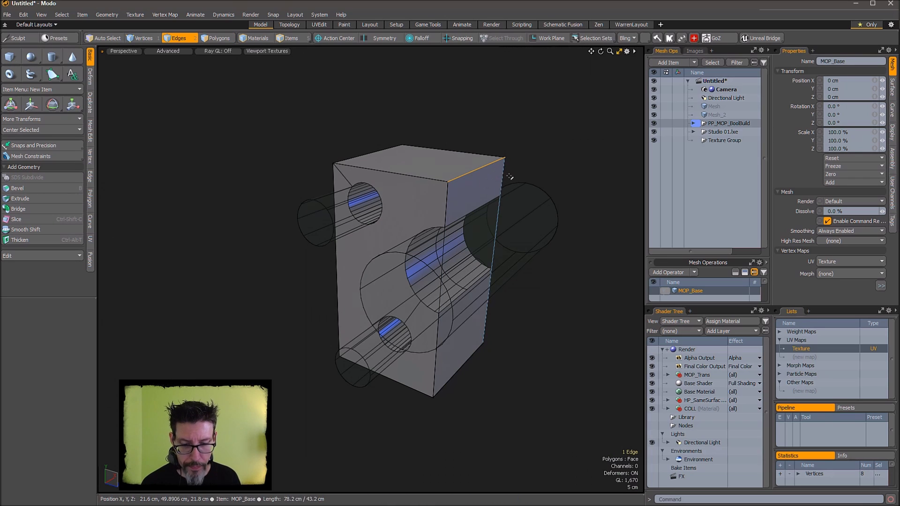
pyautogui.press('b')
pyautogui.moveTo(496, 153); pyautogui.dragTo(524, 143)
pyautogui.keyDown('alt'); pyautogui.moveTo(557, 202); pyautogui.dragTo(538, 284); pyautogui.keyUp('alt')
pyautogui.press('space')
pyautogui.click(544, 255)
# Step: Bevel the two vertical edges on the box's side opposite the large cutout
pyautogui.click(522, 332)
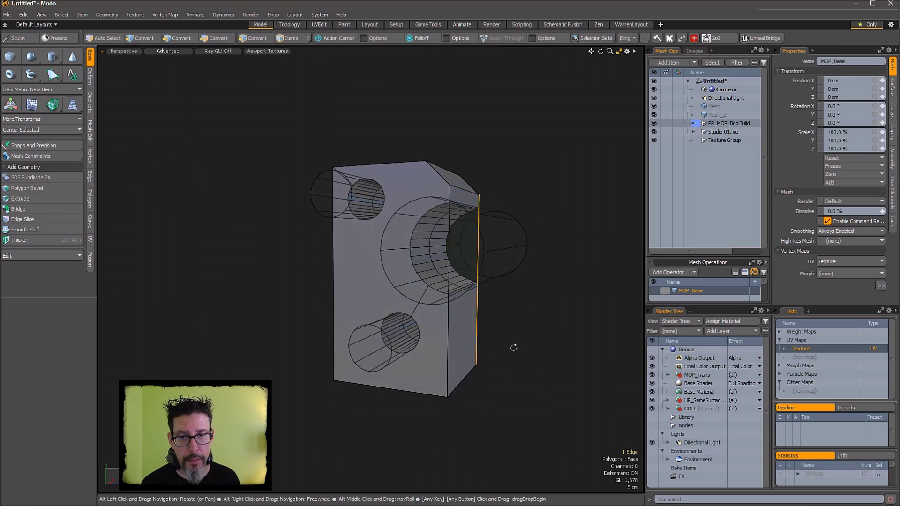
pyautogui.keyDown('alt'); pyautogui.moveTo(512, 346); pyautogui.dragTo(367, 280); pyautogui.keyUp('alt')
pyautogui.keyDown('shift'); pyautogui.click(296, 248); pyautogui.keyUp('shift')
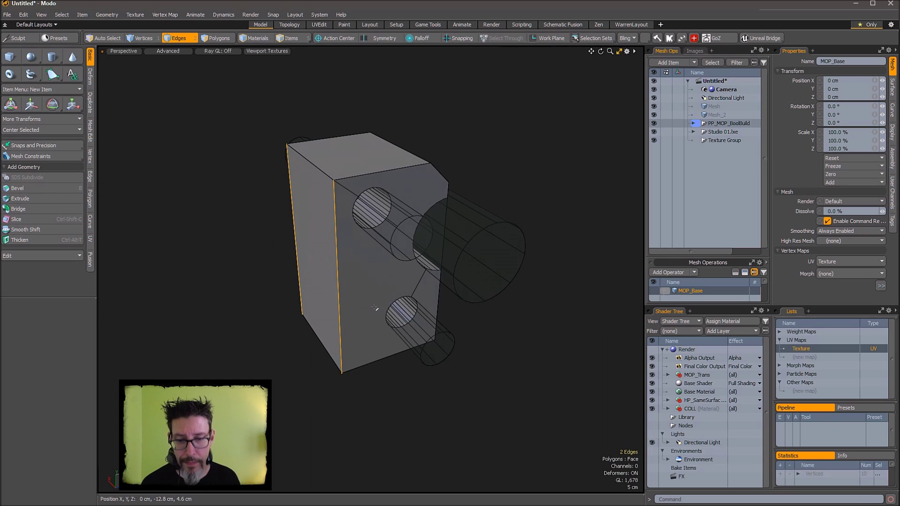
pyautogui.press('b')
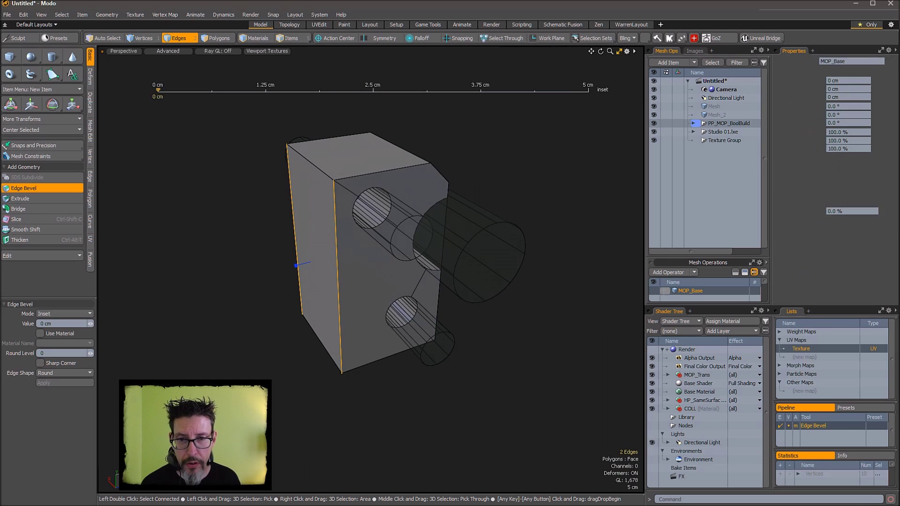
pyautogui.moveTo(450, 235); pyautogui.dragTo(510, 235)
pyautogui.keyDown('alt'); pyautogui.moveTo(466, 193); pyautogui.dragTo(495, 172); pyautogui.keyUp('alt')
pyautogui.scroll(4, 436, 169)
pyautogui.keyDown('alt'); pyautogui.moveTo(436, 168); pyautogui.dragTo(452, 259); pyautogui.keyUp('alt')
pyautogui.press('space')
pyautogui.click(536, 281)
# Step: Inspect the boolean cuts and bevels from several angles with Ray GL set to Full, and switch Ray GL off
pyautogui.keyDown('alt'); pyautogui.moveTo(536, 281); pyautogui.dragTo(441, 277); pyautogui.keyUp('alt')
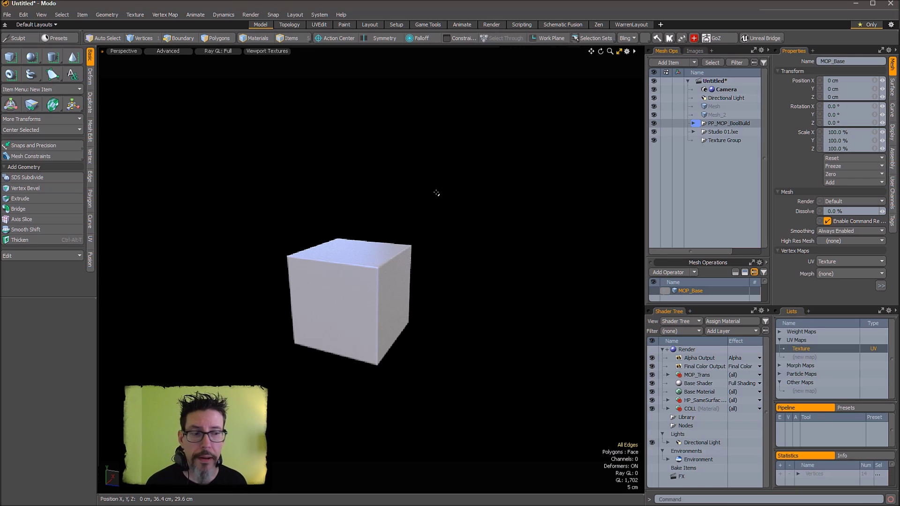
pyautogui.click(437, 192)
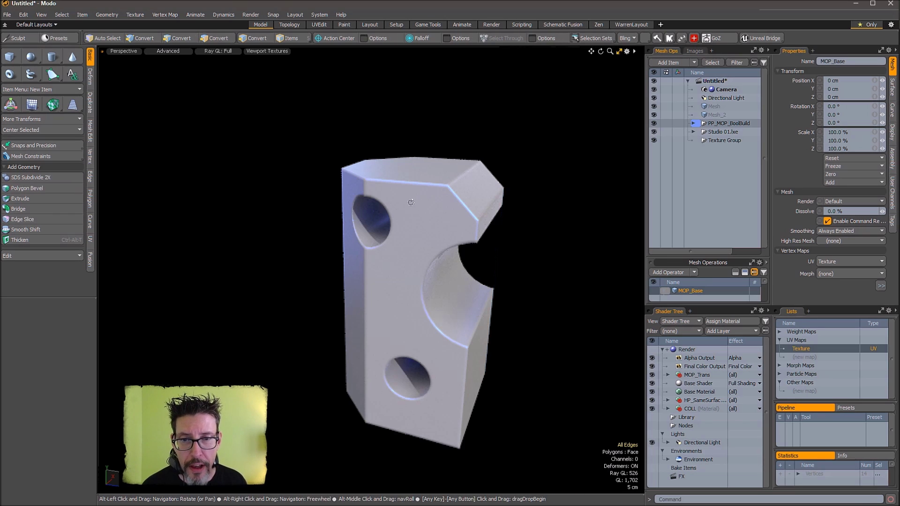
pyautogui.moveTo(437, 193)
pyautogui.keyDown('alt'); pyautogui.mouseDown()
pyautogui.moveTo(442, 187)
pyautogui.moveTo(458, 293)
pyautogui.moveTo(436, 220)
pyautogui.moveTo(462, 253)
pyautogui.moveTo(458, 212)
pyautogui.moveTo(500, 261)
pyautogui.mouseUp(); pyautogui.keyUp('alt')
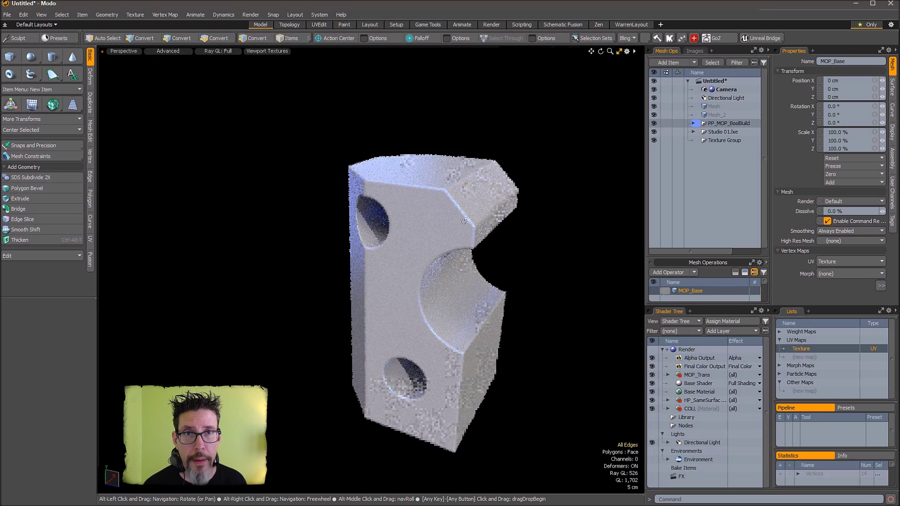
pyautogui.hotkey('alt', '8')
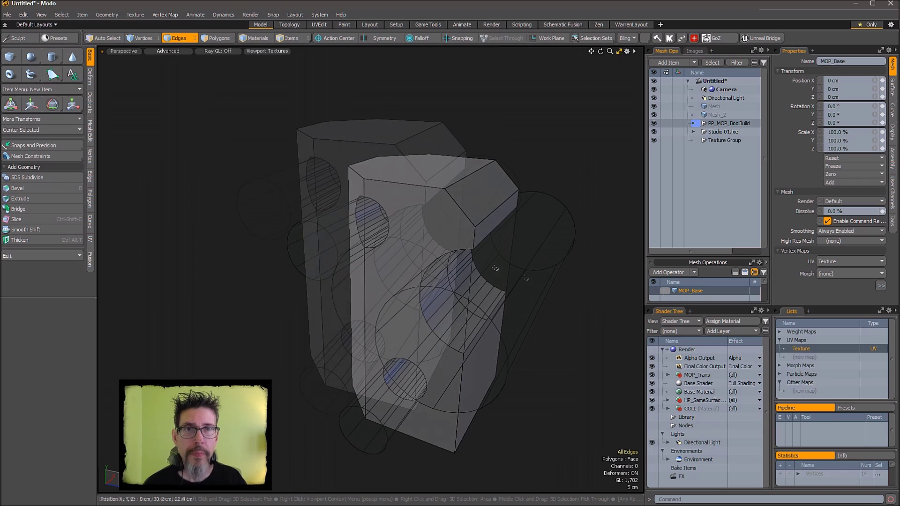
# Step: Hide the boolean result and turn off Catmull-Clark subdivision on the subtractive cylinders
pyautogui.keyDown('alt'); pyautogui.moveTo(494, 268); pyautogui.dragTo(522, 194); pyautogui.keyUp('alt')
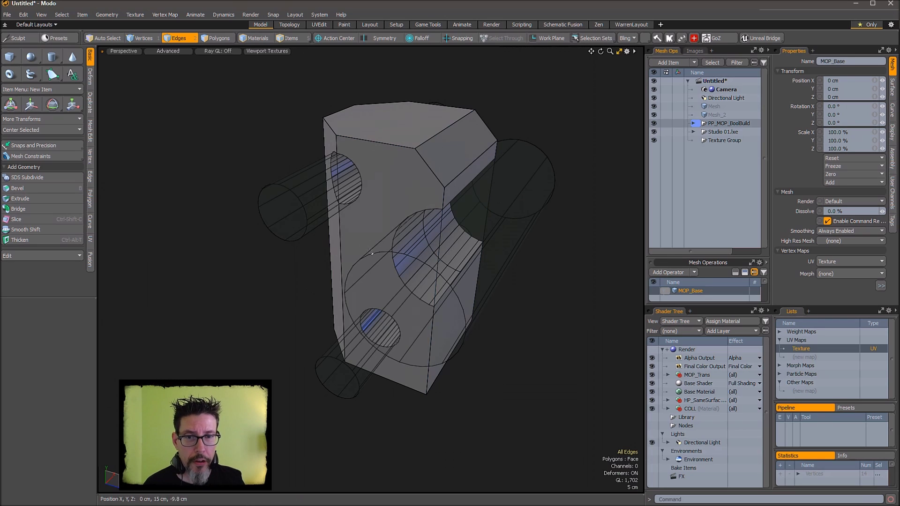
pyautogui.keyDown('alt'); pyautogui.moveTo(411, 146); pyautogui.dragTo(411, 141); pyautogui.keyUp('alt')
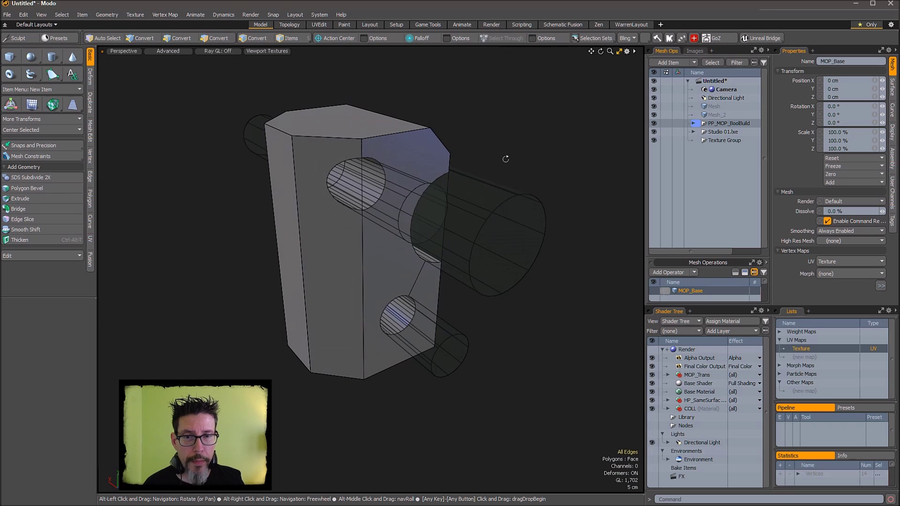
pyautogui.keyDown('alt'); pyautogui.moveTo(507, 157); pyautogui.dragTo(457, 177); pyautogui.keyUp('alt')
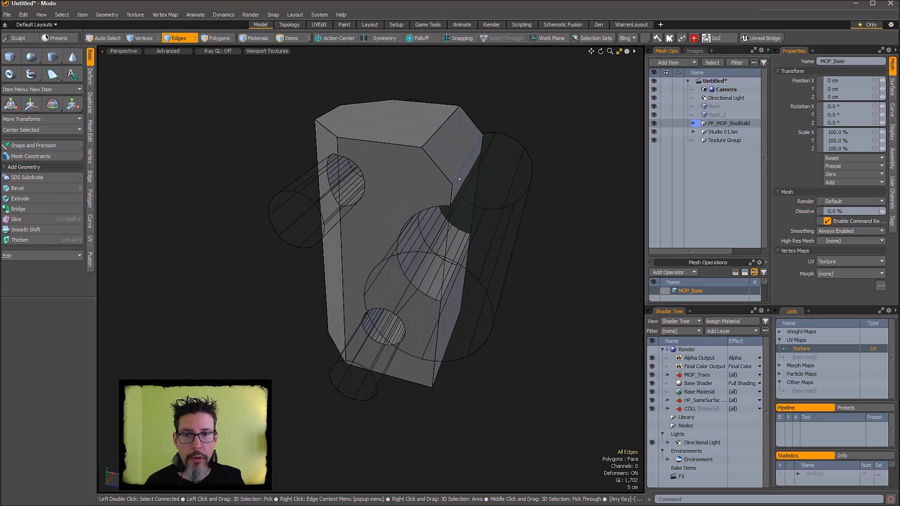
pyautogui.press('3')
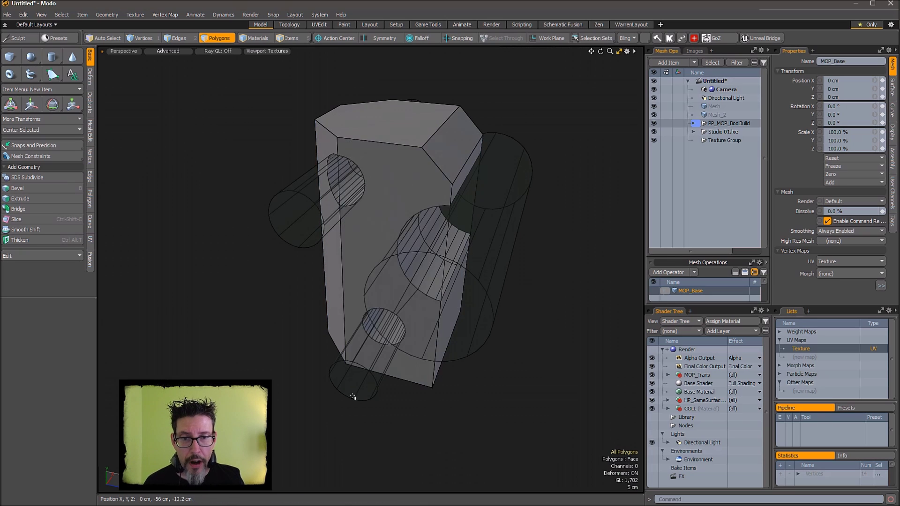
pyautogui.moveTo(525, 221)
pyautogui.keyDown('alt'); pyautogui.mouseDown()
pyautogui.moveTo(533, 229)
pyautogui.moveTo(532, 207)
pyautogui.moveTo(526, 217)
pyautogui.mouseUp(); pyautogui.keyUp('alt')
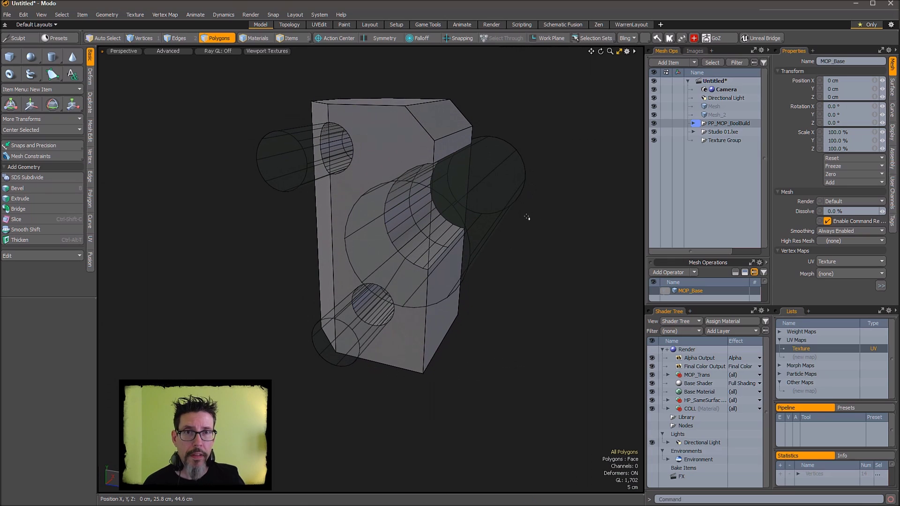
pyautogui.click(496, 193)
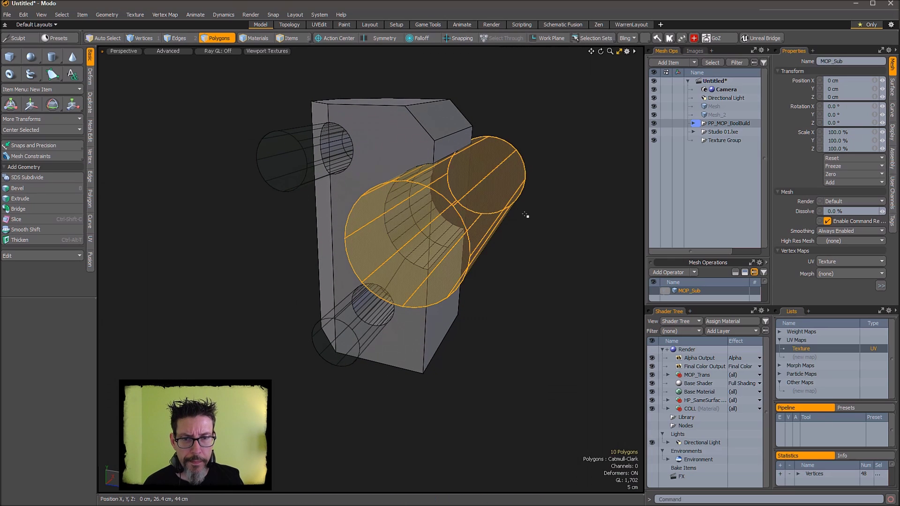
pyautogui.hotkey('shift', 'h')
pyautogui.hotkey('shift', 'Tab')
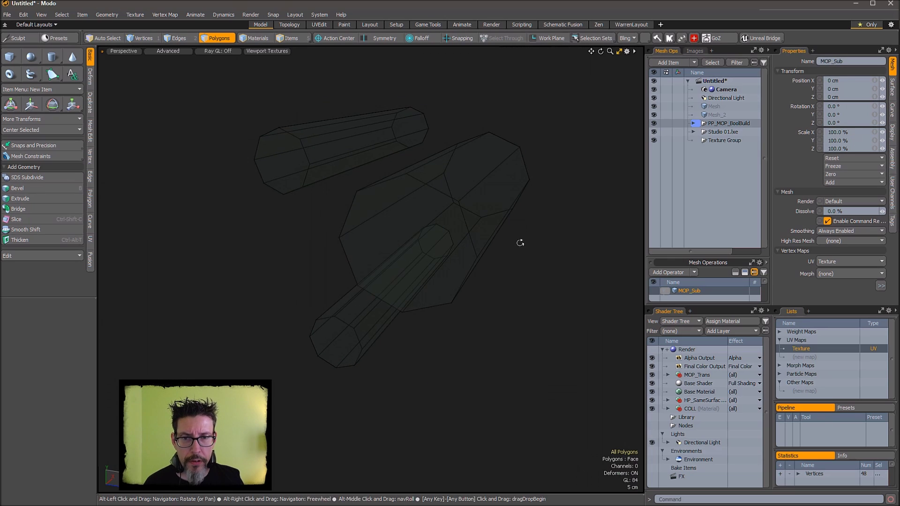
# Step: Turn Catmull-Clark subdivision back on for the subtractive cylinders and unhide the boolean result
pyautogui.keyDown('alt'); pyautogui.moveTo(520, 243); pyautogui.dragTo(528, 242); pyautogui.keyUp('alt')
pyautogui.moveTo(502, 202); pyautogui.dragTo(500, 226)
pyautogui.press('l')
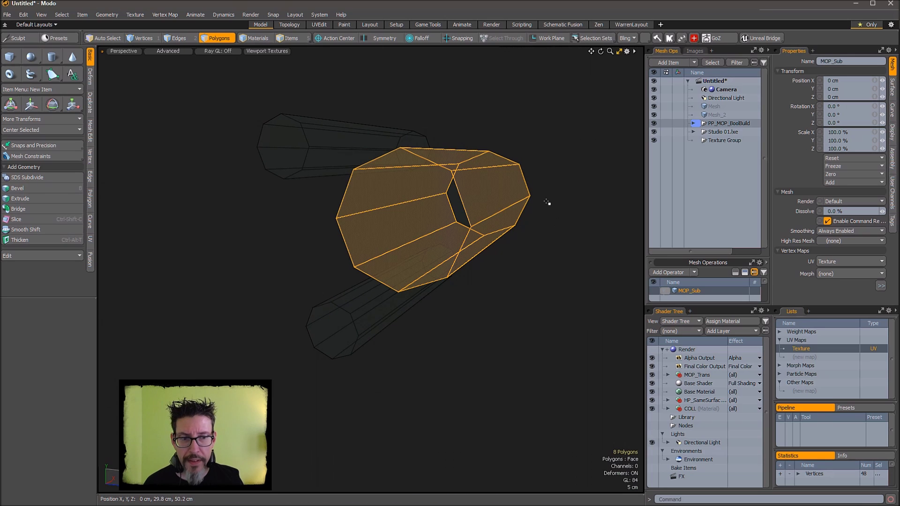
pyautogui.click(546, 183)
pyautogui.press('Tab')
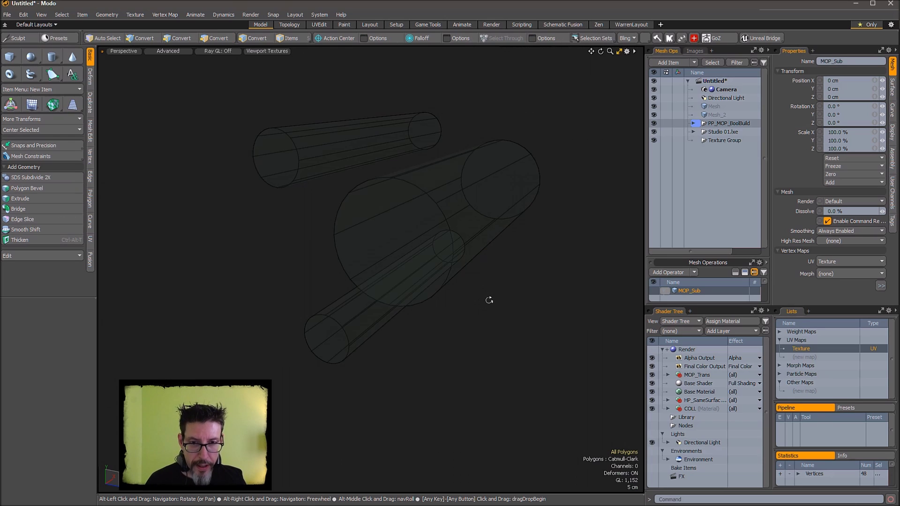
pyautogui.press('u')
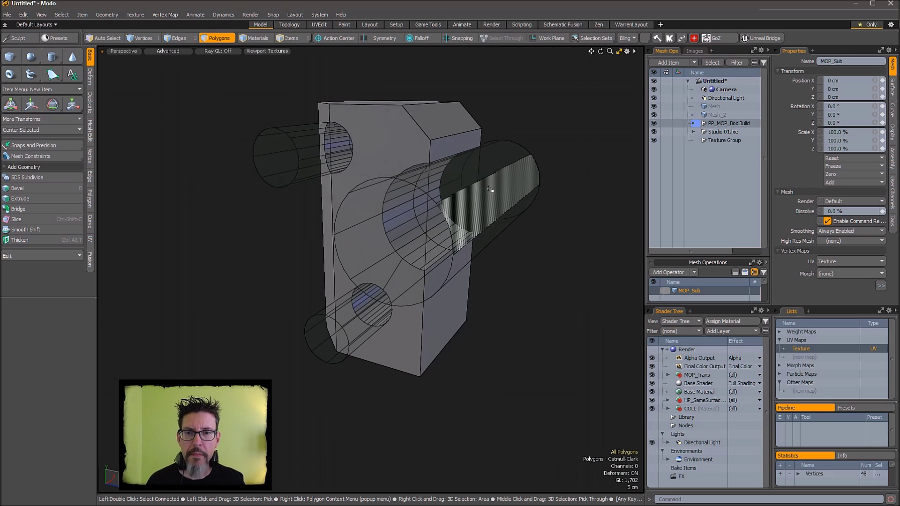
# Step: Bevel two side polygons on each of the three subtractive cylinders outward, with a shift of 12.4 cm and no inset
pyautogui.keyDown('alt'); pyautogui.moveTo(530, 117); pyautogui.dragTo(547, 162); pyautogui.keyUp('alt')
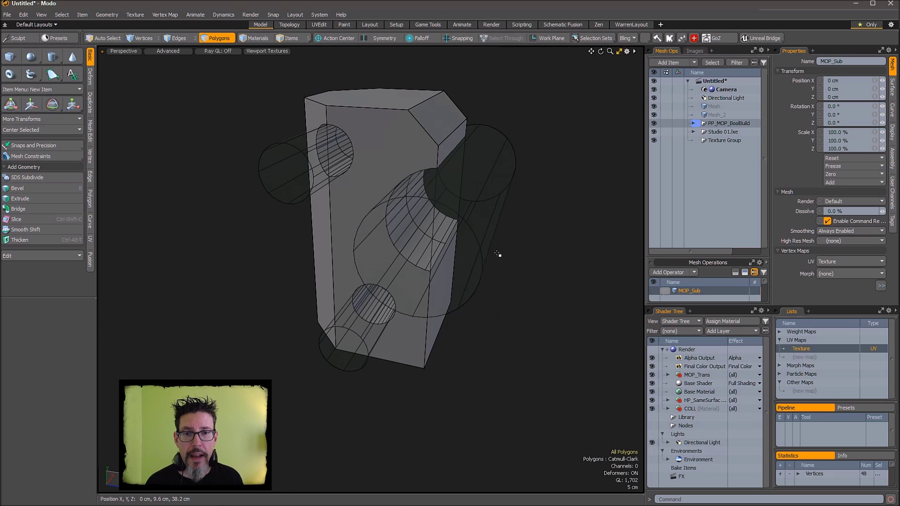
pyautogui.keyDown('alt'); pyautogui.moveTo(560, 183); pyautogui.dragTo(544, 233); pyautogui.keyUp('alt')
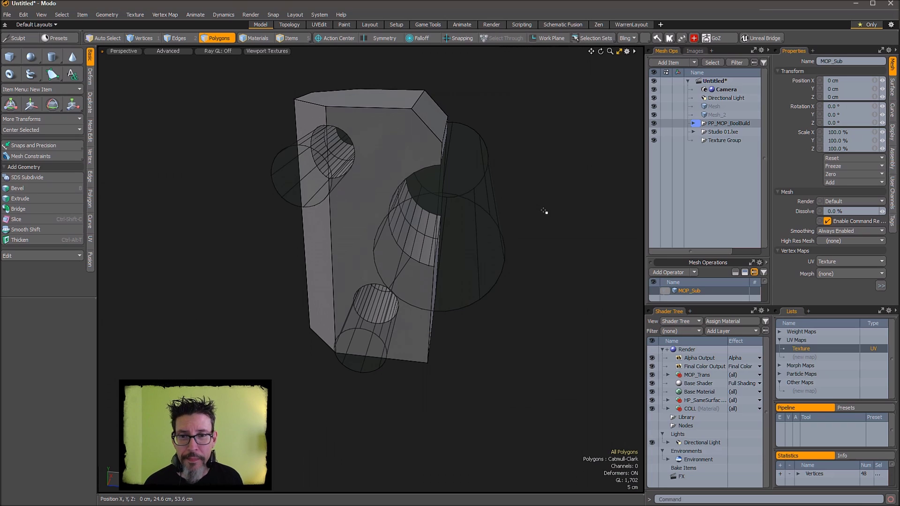
pyautogui.keyDown('alt'); pyautogui.moveTo(544, 211); pyautogui.dragTo(589, 164); pyautogui.keyUp('alt')
pyautogui.click(350, 157)
pyautogui.keyDown('alt'); pyautogui.moveTo(382, 215); pyautogui.dragTo(358, 161); pyautogui.keyUp('alt')
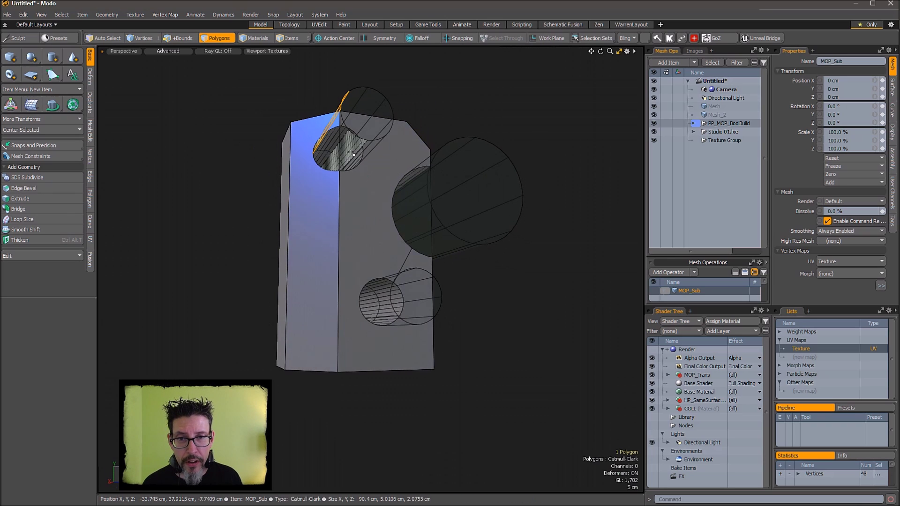
pyautogui.keyDown('shift'); pyautogui.click(356, 154); pyautogui.keyUp('shift')
pyautogui.keyDown('alt'); pyautogui.moveTo(420, 121); pyautogui.dragTo(381, 171); pyautogui.keyUp('alt')
pyautogui.keyDown('shift'); pyautogui.click(414, 178); pyautogui.keyUp('shift')
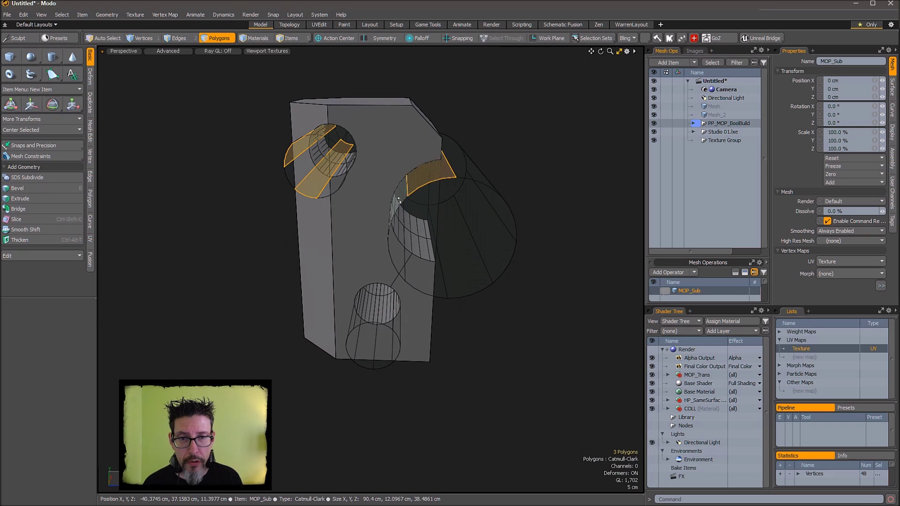
pyautogui.keyDown('alt'); pyautogui.moveTo(397, 252); pyautogui.dragTo(413, 186); pyautogui.keyUp('alt')
pyautogui.keyDown('shift'); pyautogui.click(416, 230); pyautogui.keyUp('shift')
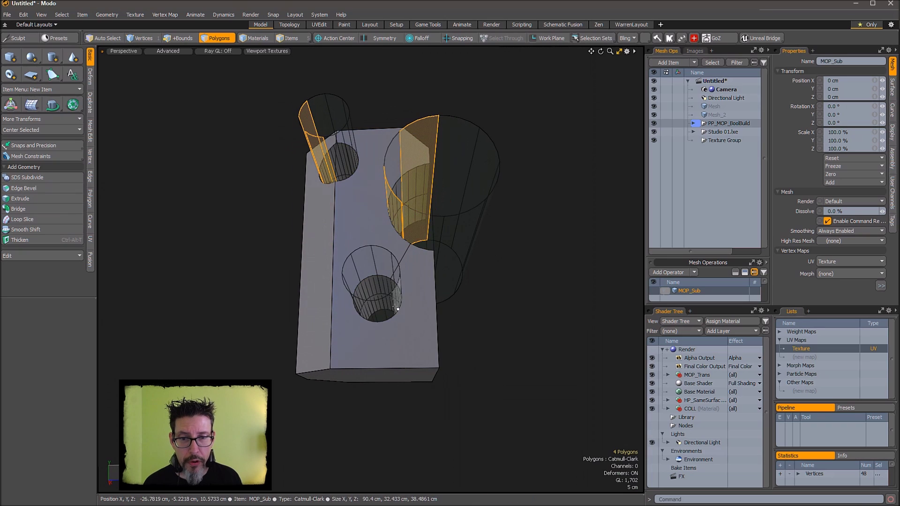
pyautogui.keyDown('shift'); pyautogui.click(384, 303); pyautogui.keyUp('shift')
pyautogui.keyDown('alt'); pyautogui.moveTo(362, 271); pyautogui.dragTo(422, 283); pyautogui.keyUp('alt')
pyautogui.keyDown('shift'); pyautogui.click(383, 305); pyautogui.keyUp('shift')
pyautogui.press('b')
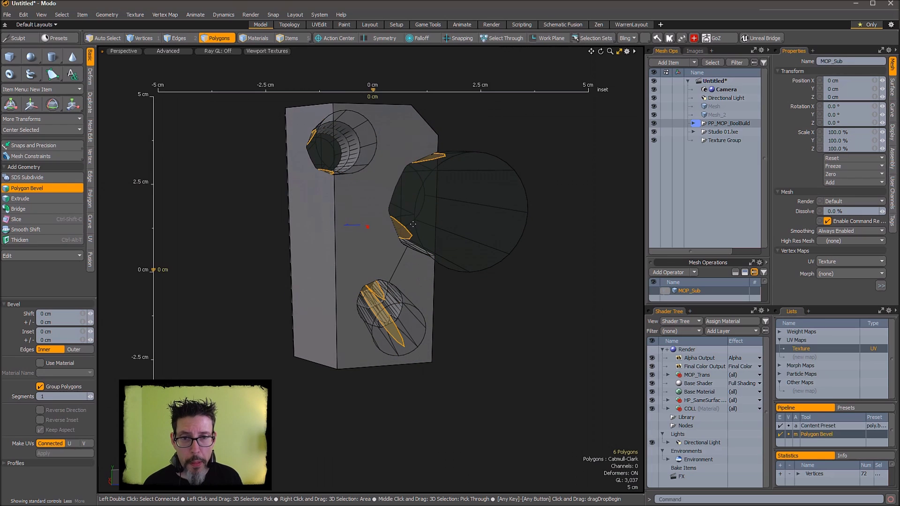
pyautogui.moveTo(349, 227); pyautogui.dragTo(375, 225)
pyautogui.moveTo(313, 224); pyautogui.dragTo(299, 226)
pyautogui.keyDown('alt'); pyautogui.moveTo(381, 199); pyautogui.dragTo(404, 191); pyautogui.keyUp('alt')
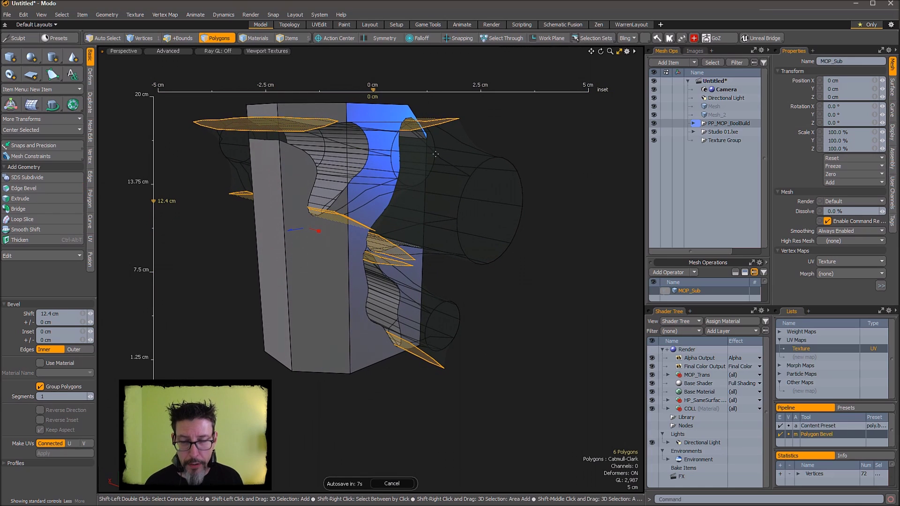
pyautogui.press('q')
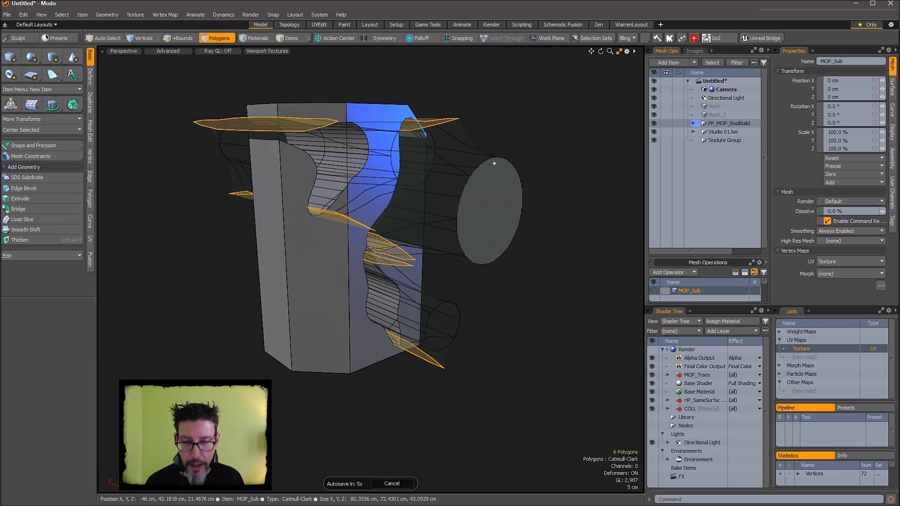
# Step: Select the end-cap polygons of the three beveled cutters from the side and toggle their Catmull-Clark subdivision
pyautogui.hotkey('shift', 'b')
pyautogui.moveTo(512, 167)
pyautogui.keyDown('alt'); pyautogui.mouseDown()
pyautogui.moveTo(524, 124)
pyautogui.moveTo(549, 147)
pyautogui.moveTo(501, 191)
pyautogui.mouseUp(); pyautogui.keyUp('alt')
pyautogui.press('Escape')
pyautogui.moveTo(460, 138); pyautogui.dragTo(442, 237)
pyautogui.hotkey('shift', 'Tab')
pyautogui.keyDown('alt'); pyautogui.moveTo(398, 176); pyautogui.dragTo(408, 166); pyautogui.keyUp('alt')
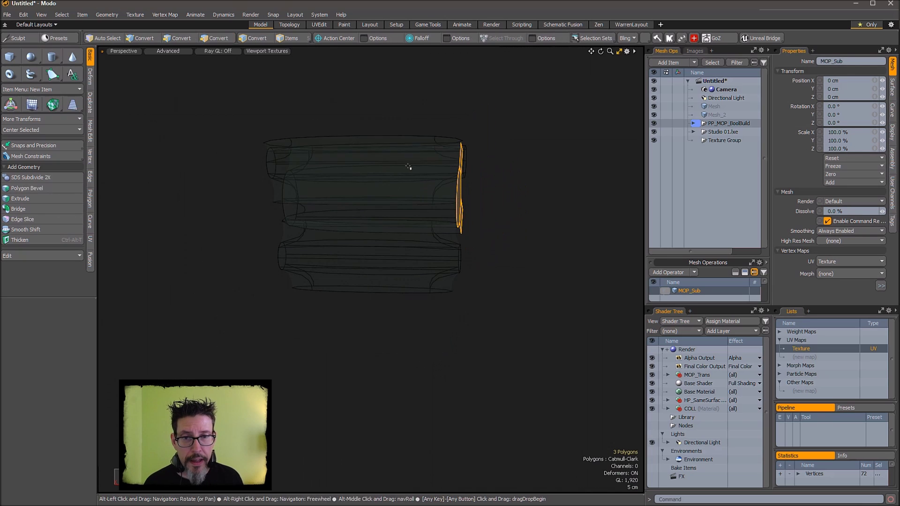
pyautogui.moveTo(395, 114)
pyautogui.mouseDown(button='middle')
pyautogui.moveTo(544, 169)
pyautogui.moveTo(443, 300)
pyautogui.mouseUp(button='middle')
pyautogui.hotkey('shift', 'Tab')
pyautogui.moveTo(366, 98); pyautogui.dragTo(367, 357, button='middle')
pyautogui.keyDown('alt'); pyautogui.moveTo(534, 231); pyautogui.dragTo(500, 225); pyautogui.keyUp('alt')
pyautogui.hotkey('shift', 'Tab')
pyautogui.press('Escape')
# Step: Move the large middle cutter 1.8 cm in Y and -6 mm in Z
pyautogui.keyDown('alt'); pyautogui.moveTo(558, 205); pyautogui.dragTo(471, 221); pyautogui.keyUp('alt')
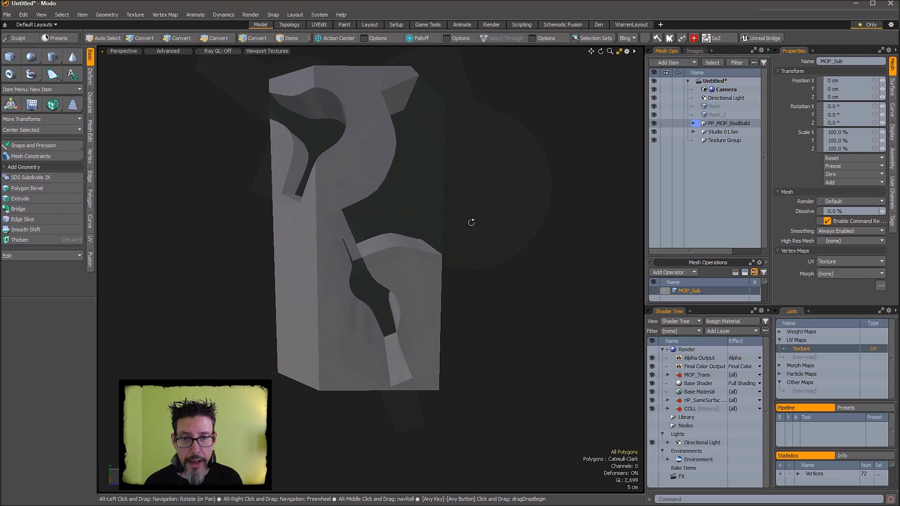
pyautogui.keyDown('alt'); pyautogui.moveTo(471, 306); pyautogui.dragTo(350, 247); pyautogui.keyUp('alt')
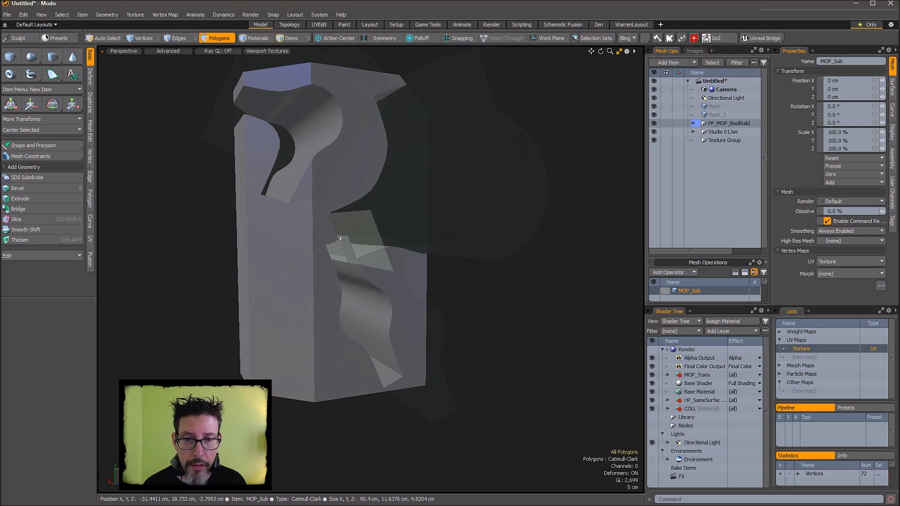
pyautogui.keyDown('alt'); pyautogui.moveTo(360, 273); pyautogui.dragTo(497, 354); pyautogui.keyUp('alt')
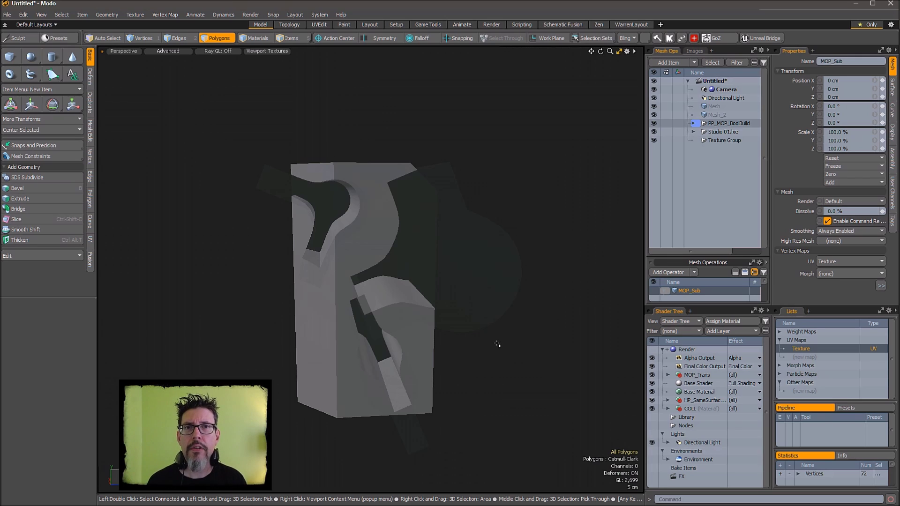
pyautogui.keyDown('alt'); pyautogui.moveTo(468, 183); pyautogui.dragTo(494, 191); pyautogui.keyUp('alt')
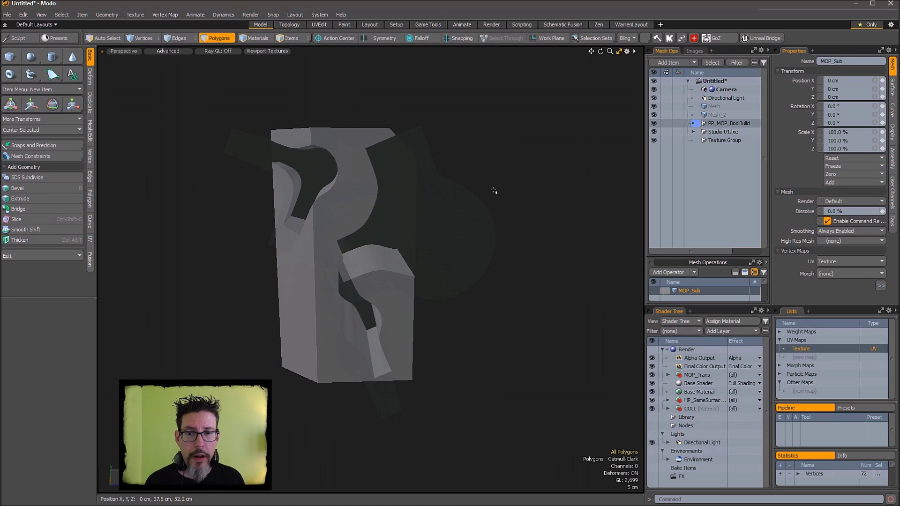
pyautogui.doubleClick(395, 217)
pyautogui.press('w')
pyautogui.moveTo(522, 243)
pyautogui.keyDown('alt'); pyautogui.mouseDown()
pyautogui.moveTo(514, 232)
pyautogui.moveTo(529, 209)
pyautogui.moveTo(508, 234)
pyautogui.moveTo(509, 226)
pyautogui.moveTo(516, 241)
pyautogui.moveTo(514, 226)
pyautogui.moveTo(539, 236)
pyautogui.moveTo(533, 249)
pyautogui.mouseUp(); pyautogui.keyUp('alt')
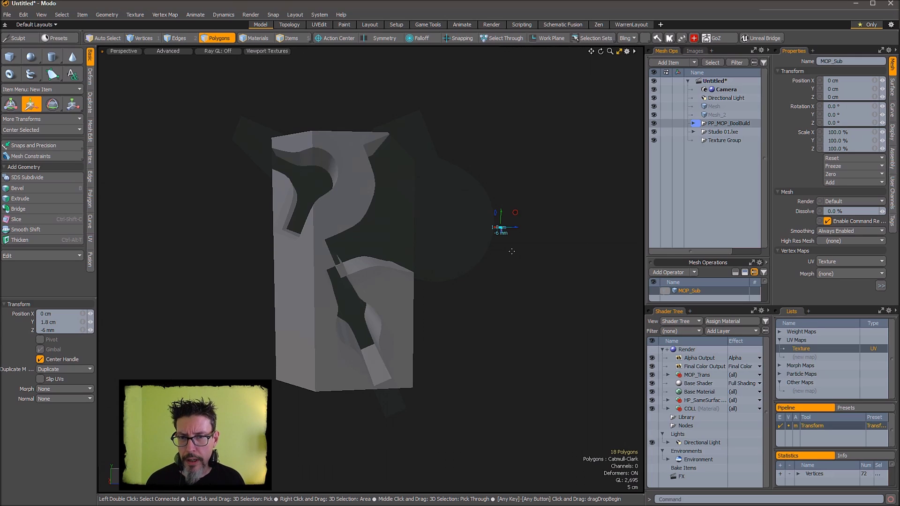
# Step: Hide the boolean result to view the cutters alone, show it again, and end the move
pyautogui.hotkey('alt', 'i')
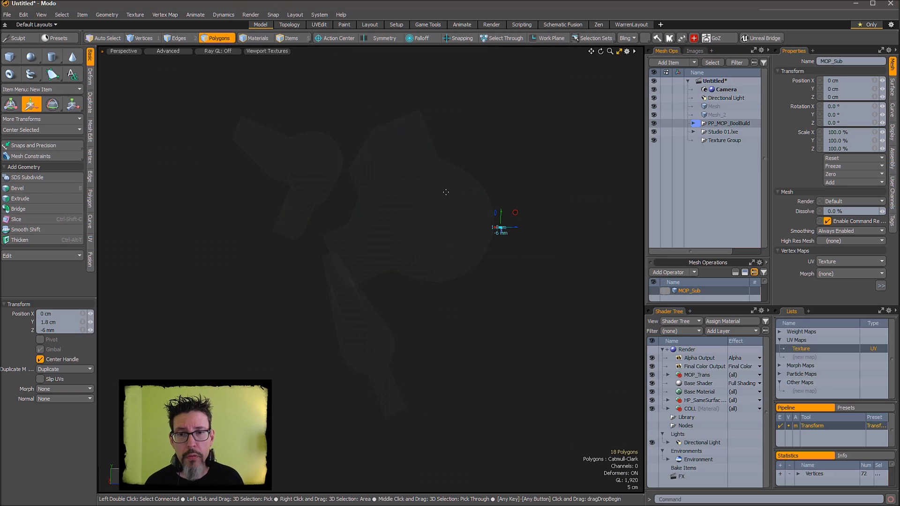
pyautogui.hotkey('alt', 'i')
pyautogui.moveTo(524, 156)
pyautogui.keyDown('alt'); pyautogui.mouseDown()
pyautogui.moveTo(521, 139)
pyautogui.moveTo(520, 153)
pyautogui.mouseUp(); pyautogui.keyUp('alt')
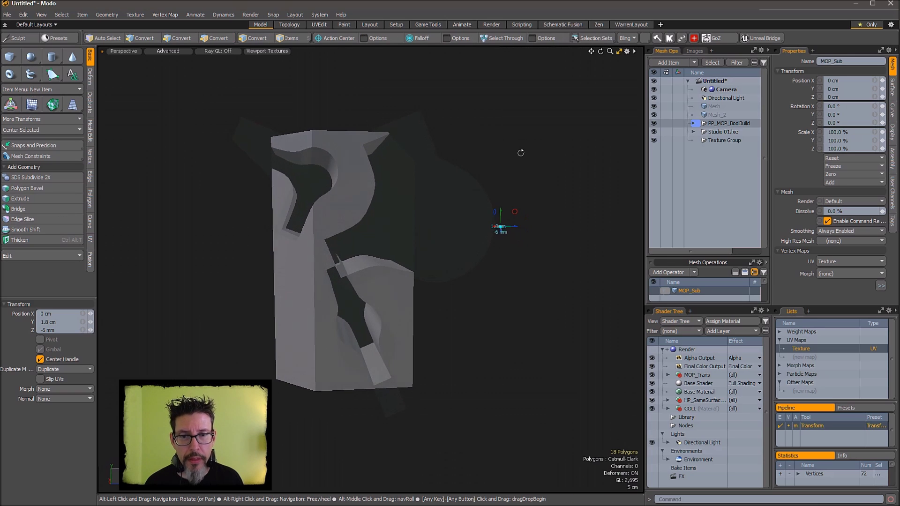
pyautogui.moveTo(465, 328)
pyautogui.keyDown('alt'); pyautogui.mouseDown()
pyautogui.moveTo(461, 303)
pyautogui.moveTo(474, 313)
pyautogui.mouseUp(); pyautogui.keyUp('alt')
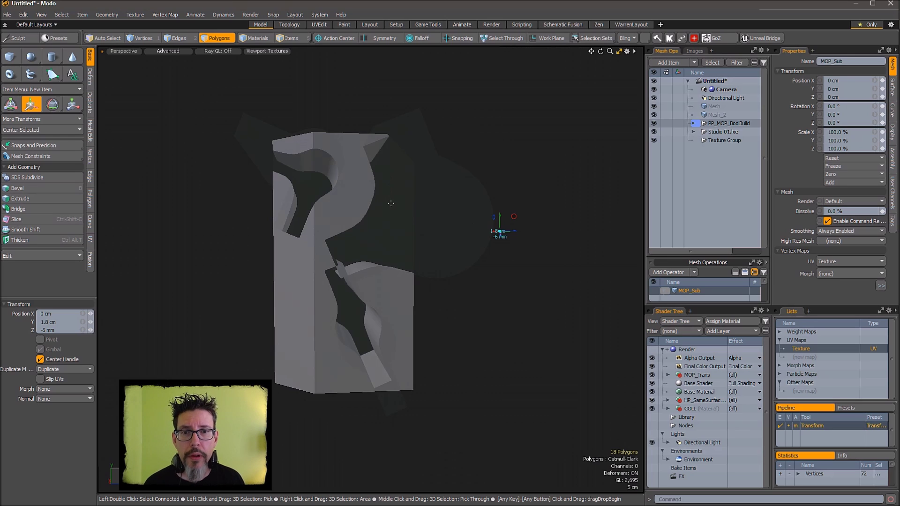
pyautogui.press('space')
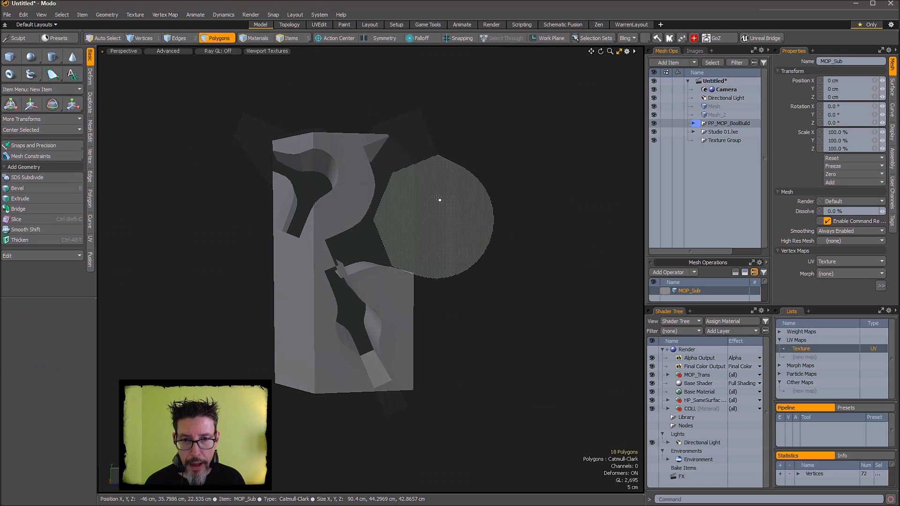
# Step: Switch the selected large cutter to the alternate subtract mesh MOP_AltSub with the PP MOP Booleans script
pyautogui.click(479, 156)
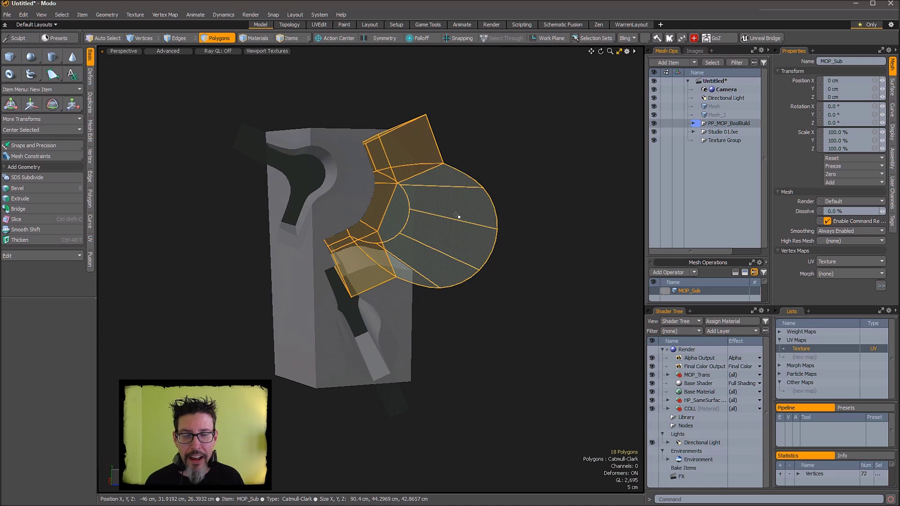
pyautogui.hotkey('alt', 'b')
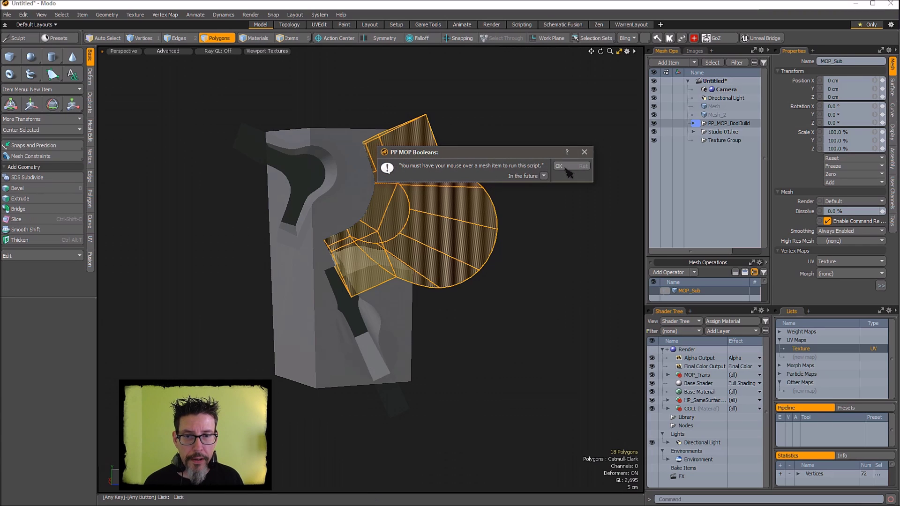
pyautogui.click(559, 166)
pyautogui.hotkey('alt', 'b')
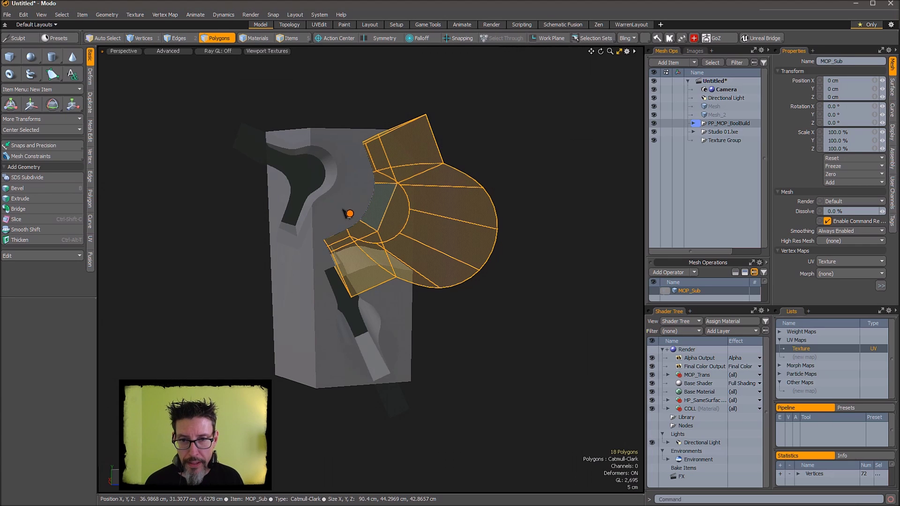
# Step: Move the alternate-subtract cutter into the middle of the box so it overlaps the other cutouts
pyautogui.keyDown('alt'); pyautogui.moveTo(541, 304); pyautogui.dragTo(468, 322); pyautogui.keyUp('alt')
pyautogui.press('w')
pyautogui.keyDown('alt'); pyautogui.moveTo(460, 276); pyautogui.dragTo(446, 338); pyautogui.keyUp('alt')
pyautogui.press('space')
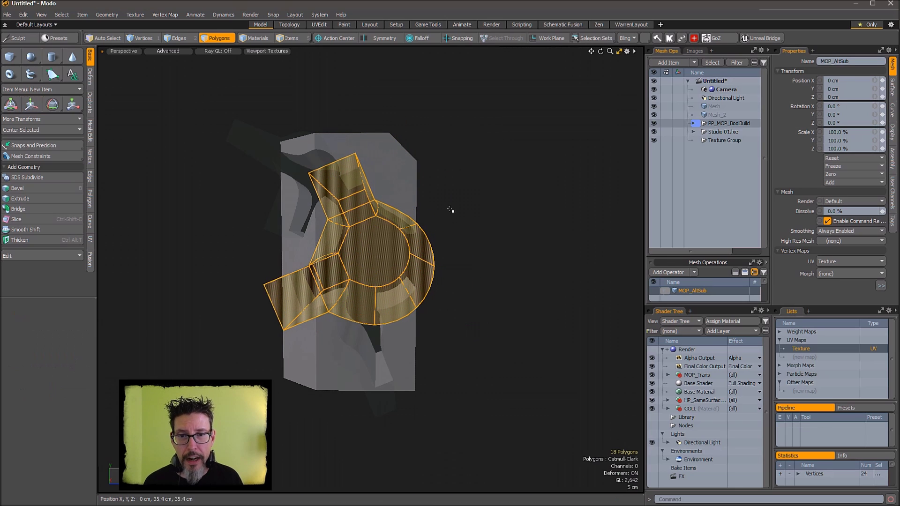
pyautogui.click(450, 209)
# Step: Inspect the alternate-subtract cut and the driver meshes around the box from several angles
pyautogui.keyDown('alt'); pyautogui.moveTo(466, 209); pyautogui.dragTo(528, 215); pyautogui.keyUp('alt')
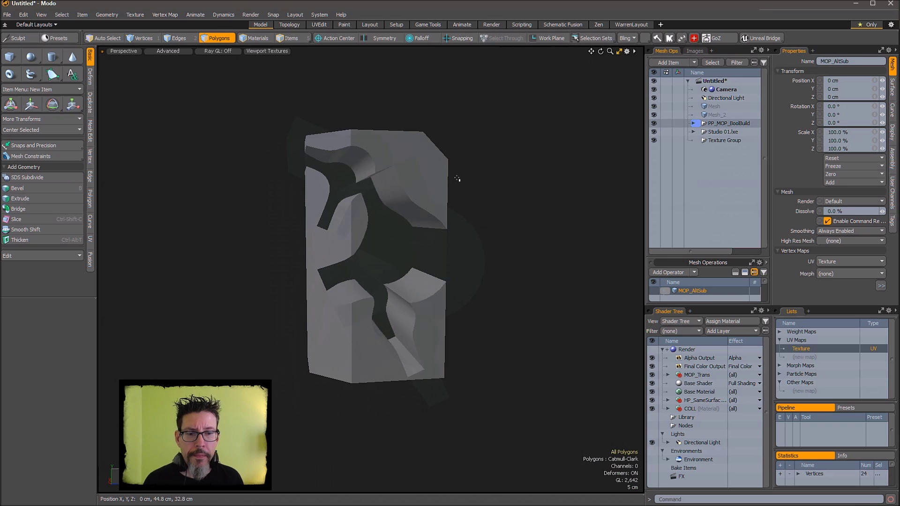
pyautogui.keyDown('alt'); pyautogui.moveTo(532, 206); pyautogui.dragTo(496, 194); pyautogui.keyUp('alt')
pyautogui.keyDown('alt'); pyautogui.moveTo(496, 195); pyautogui.dragTo(524, 203); pyautogui.keyUp('alt')
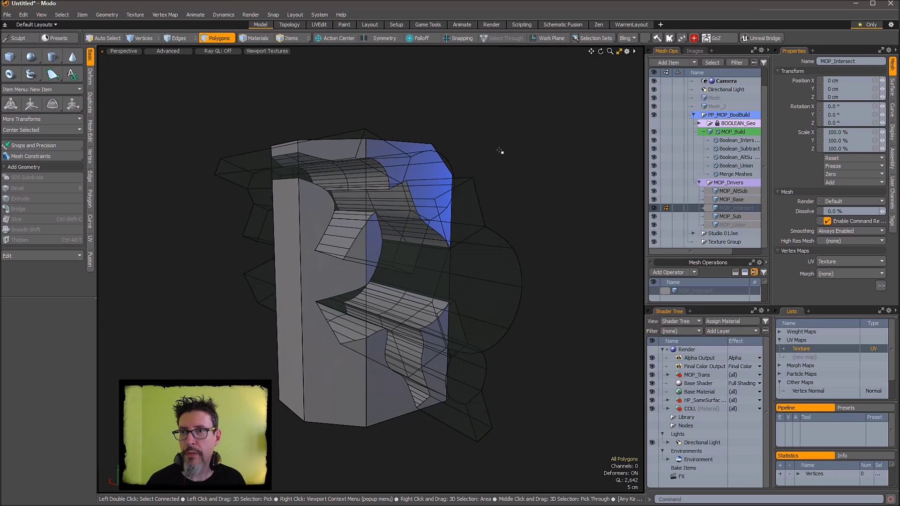
pyautogui.keyDown('alt'); pyautogui.moveTo(500, 151); pyautogui.dragTo(516, 215); pyautogui.keyUp('alt')
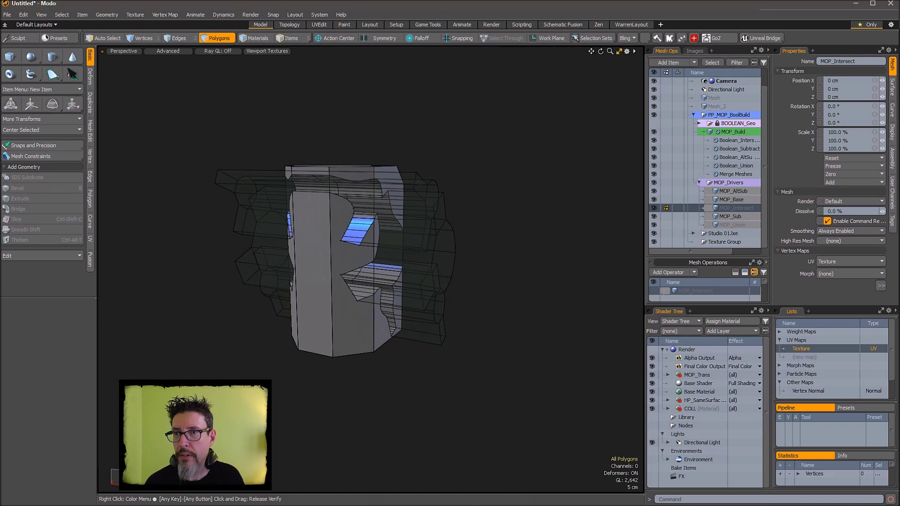
# Step: Make the separate empty Mesh layer active and create a cube about 76 × 38.4 × 38.4 cm beside the boolean result
pyautogui.click(693, 114)
pyautogui.click(717, 107)
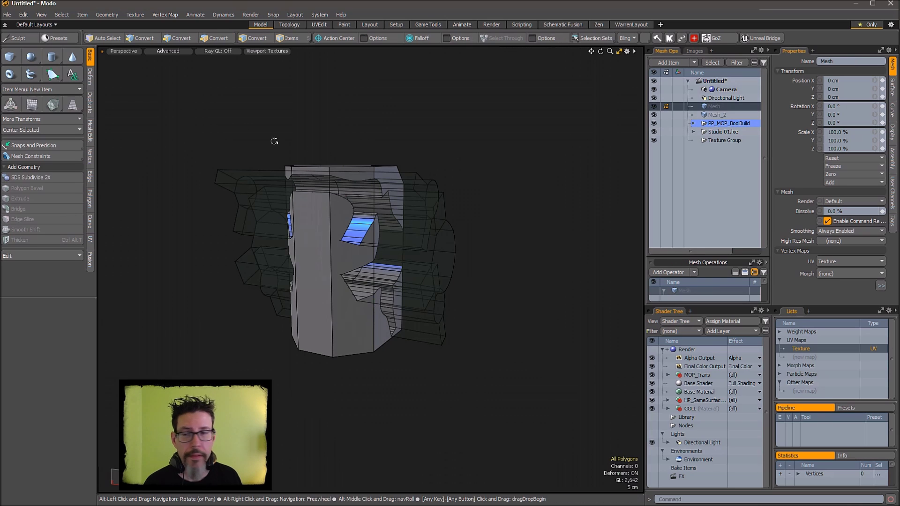
pyautogui.click(9, 57)
pyautogui.keyDown('alt'); pyautogui.keyDown('shift'); pyautogui.moveTo(495, 192); pyautogui.dragTo(415, 139); pyautogui.keyUp('shift'); pyautogui.keyUp('alt')
pyautogui.moveTo(464, 201); pyautogui.dragTo(525, 248)
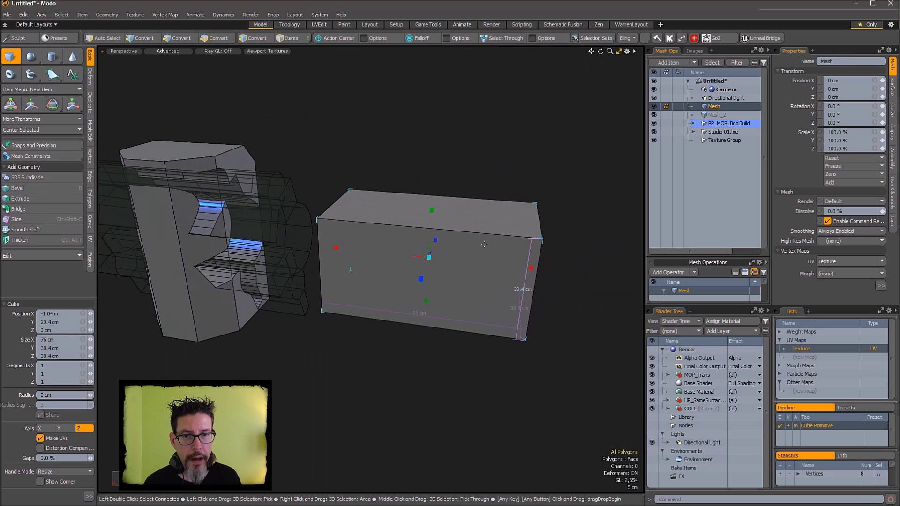
# Step: Loop-slice the new box across its two long edges to divide its length into three segments
pyautogui.press('2')
pyautogui.click(441, 230)
pyautogui.keyDown('shift'); pyautogui.click(411, 325); pyautogui.keyUp('shift')
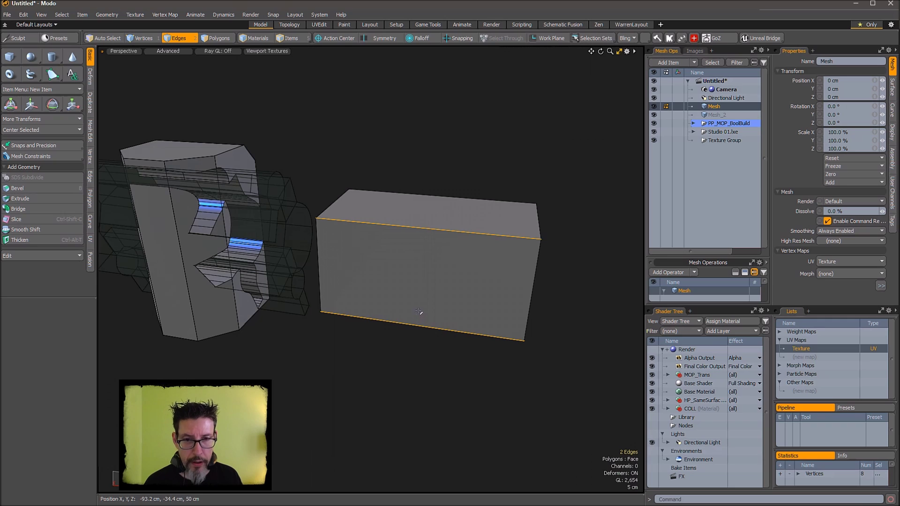
pyautogui.hotkey('alt', 'c')
# Step: Scale the middle top and bottom polygons of the box to bulge its centre section, and end the scaling
pyautogui.press('3')
pyautogui.click(426, 214)
pyautogui.keyDown('alt'); pyautogui.moveTo(418, 307); pyautogui.dragTo(422, 261); pyautogui.keyUp('alt')
pyautogui.keyDown('shift'); pyautogui.click(425, 249); pyautogui.keyUp('shift')
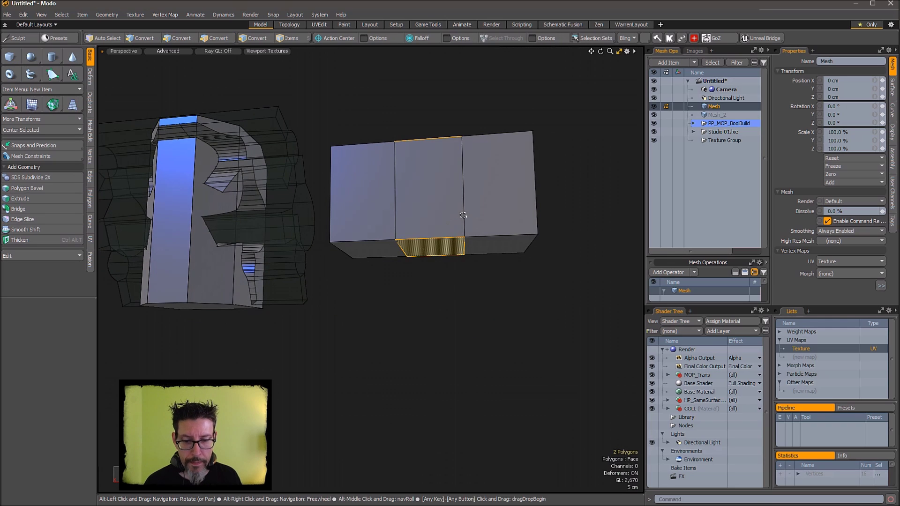
pyautogui.press('r')
pyautogui.keyDown('alt'); pyautogui.moveTo(463, 215); pyautogui.dragTo(483, 210); pyautogui.keyUp('alt')
pyautogui.press('q')
pyautogui.click(451, 172)
# Step: Apply Catmull-Clark subdivision to the box, and turn it off for the polygons on its flat long sides
pyautogui.press('Tab')
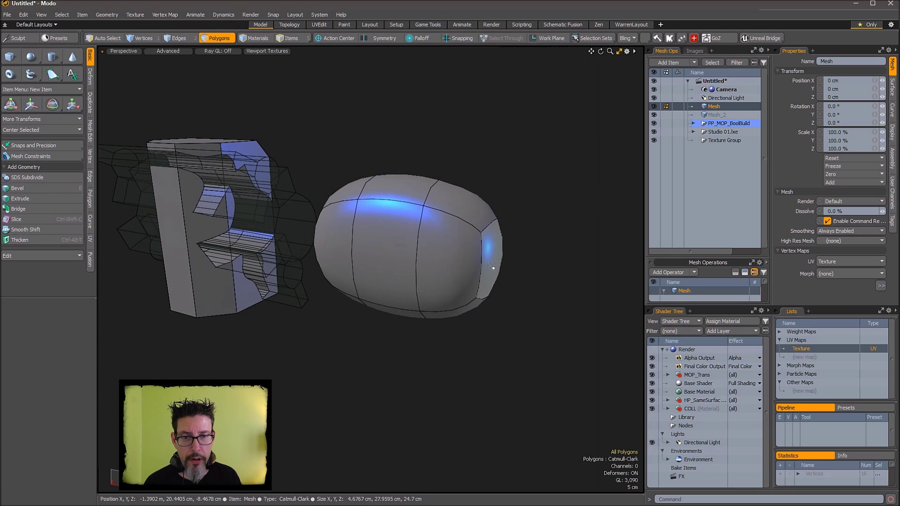
pyautogui.moveTo(451, 172)
pyautogui.keyDown('alt'); pyautogui.mouseDown()
pyautogui.moveTo(402, 238)
pyautogui.moveTo(531, 243)
pyautogui.mouseUp(); pyautogui.keyUp('alt')
pyautogui.keyDown('shift'); pyautogui.click(387, 239); pyautogui.keyUp('shift')
pyautogui.press('Tab')
pyautogui.press('Tab')
pyautogui.keyDown('alt'); pyautogui.moveTo(483, 228); pyautogui.dragTo(379, 173); pyautogui.keyUp('alt')
pyautogui.moveTo(321, 188); pyautogui.dragTo(393, 202)
pyautogui.press('Tab')
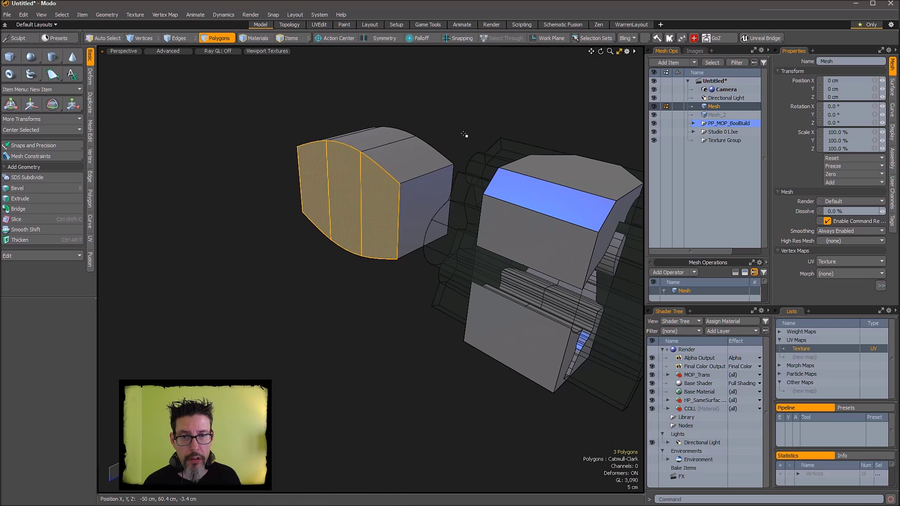
# Step: Select the whole bulged mesh and move it about 1.012 m along X so it overlaps the boolean result
pyautogui.click(464, 136)
pyautogui.moveTo(464, 137)
pyautogui.keyDown('alt'); pyautogui.mouseDown()
pyautogui.moveTo(364, 138)
pyautogui.moveTo(422, 196)
pyautogui.moveTo(479, 203)
pyautogui.moveTo(544, 107)
pyautogui.mouseUp(); pyautogui.keyUp('alt')
pyautogui.doubleClick(422, 196)
pyautogui.press('w')
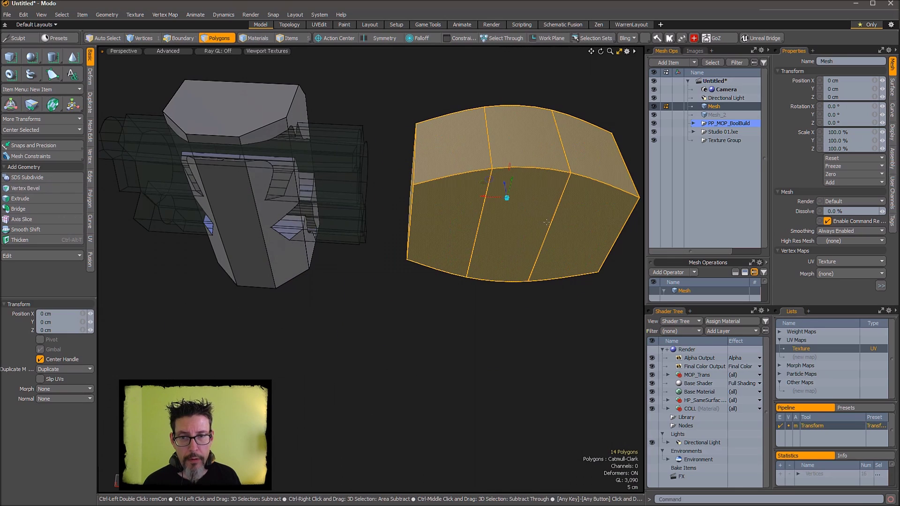
pyautogui.keyDown('ctrl'); pyautogui.moveTo(524, 226); pyautogui.dragTo(353, 216); pyautogui.keyUp('ctrl')
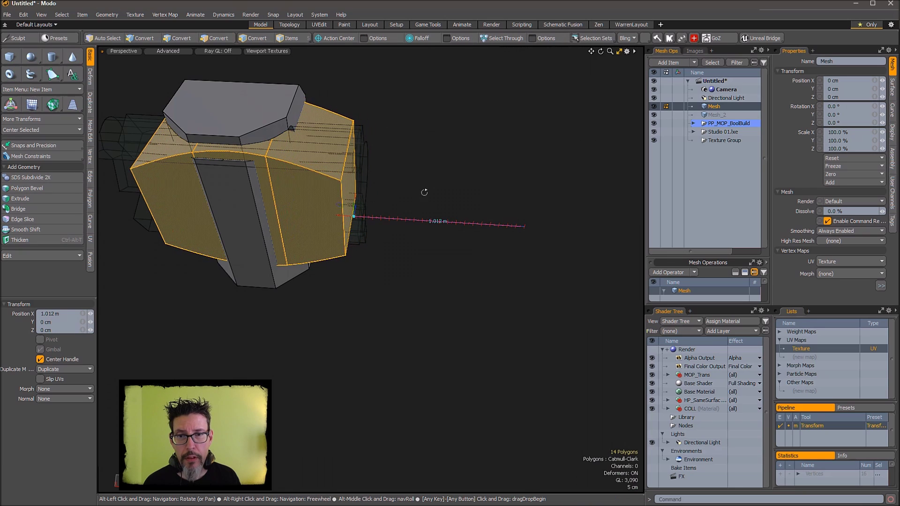
# Step: Scale the bulged mesh to about 151.5% along Z so it extends around the boolean result
pyautogui.keyDown('alt'); pyautogui.moveTo(423, 190); pyautogui.dragTo(401, 189); pyautogui.keyUp('alt')
pyautogui.press('r')
pyautogui.hotkey('ctrl', 'z')
pyautogui.keyDown('alt'); pyautogui.keyDown('shift'); pyautogui.moveTo(402, 189); pyautogui.dragTo(377, 104); pyautogui.keyUp('shift'); pyautogui.keyUp('alt')
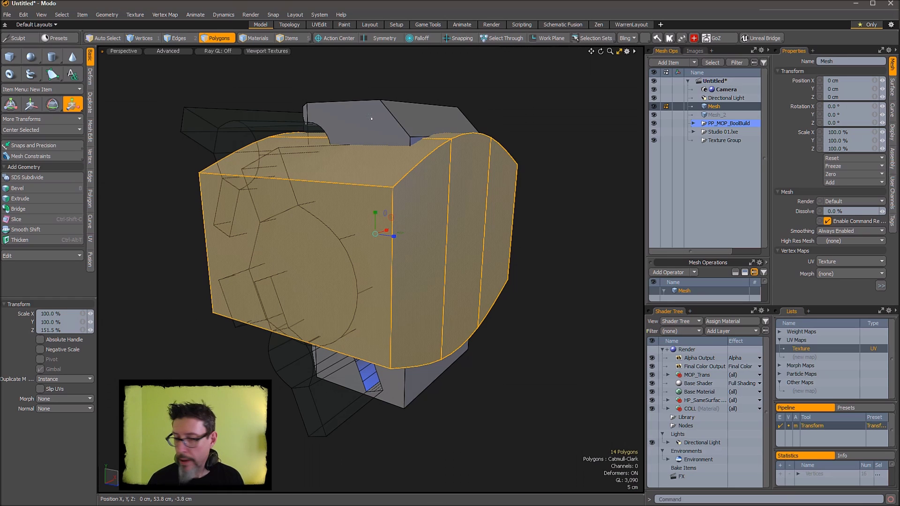
# Step: Assign the bulged mesh to the boolean build as an intersect driver with the PP MOP Booleans script
pyautogui.hotkey('ctrl', 'alt', 'i')
pyautogui.keyDown('alt'); pyautogui.moveTo(579, 189); pyautogui.dragTo(486, 208); pyautogui.keyUp('alt')
pyautogui.press('Escape')
# Step: Resize the intersect driver and shift it about 1.8 cm along Z to adjust the intersection, and end the move
pyautogui.scroll(-2, 539, 200)
pyautogui.press('w')
pyautogui.press('r')
pyautogui.moveTo(418, 217); pyautogui.dragTo(438, 232)
pyautogui.press('w')
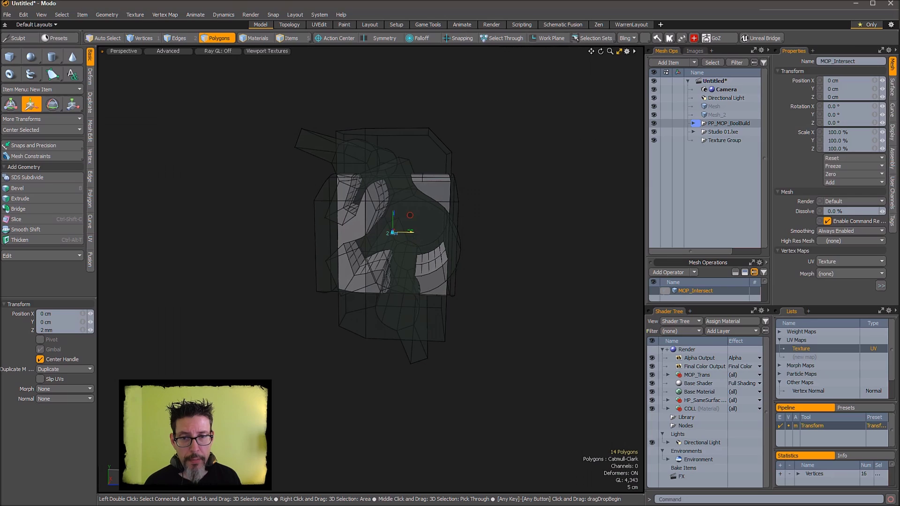
pyautogui.keyDown('alt'); pyautogui.moveTo(488, 210); pyautogui.dragTo(470, 162); pyautogui.keyUp('alt')
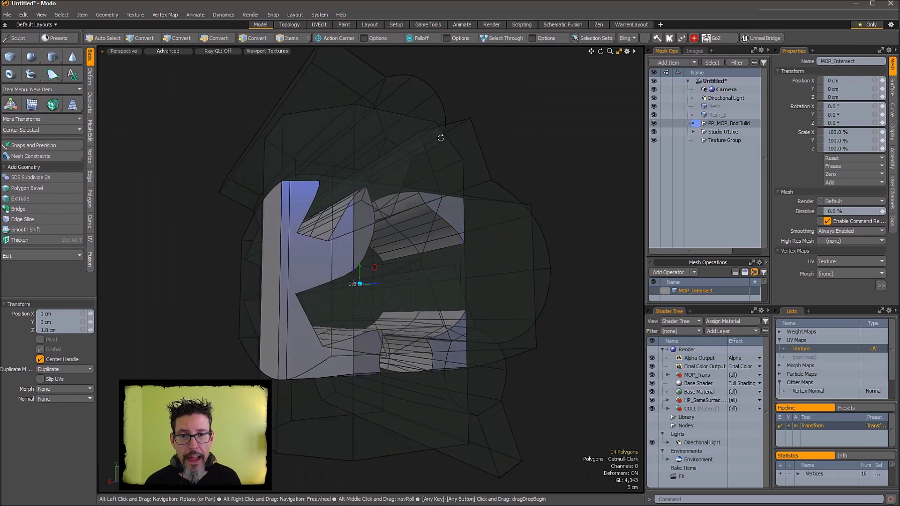
pyautogui.keyDown('alt'); pyautogui.moveTo(441, 137); pyautogui.dragTo(535, 240); pyautogui.keyUp('alt')
pyautogui.press('q')
# Step: Deselect the driver polygons and preview the intersected boolean result with Ray GL set to Full
pyautogui.scroll(-2, 569, 269)
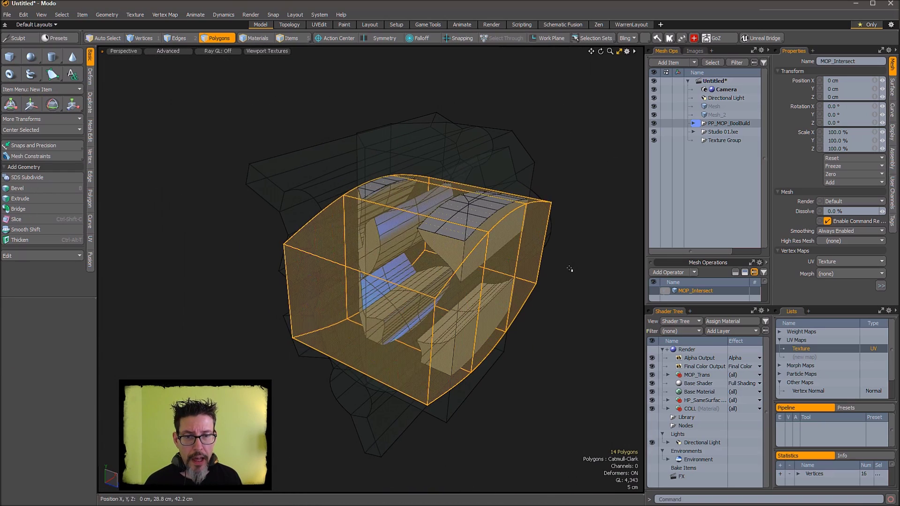
pyautogui.click(569, 269)
pyautogui.keyDown('alt'); pyautogui.moveTo(569, 269); pyautogui.dragTo(538, 269); pyautogui.keyUp('alt')
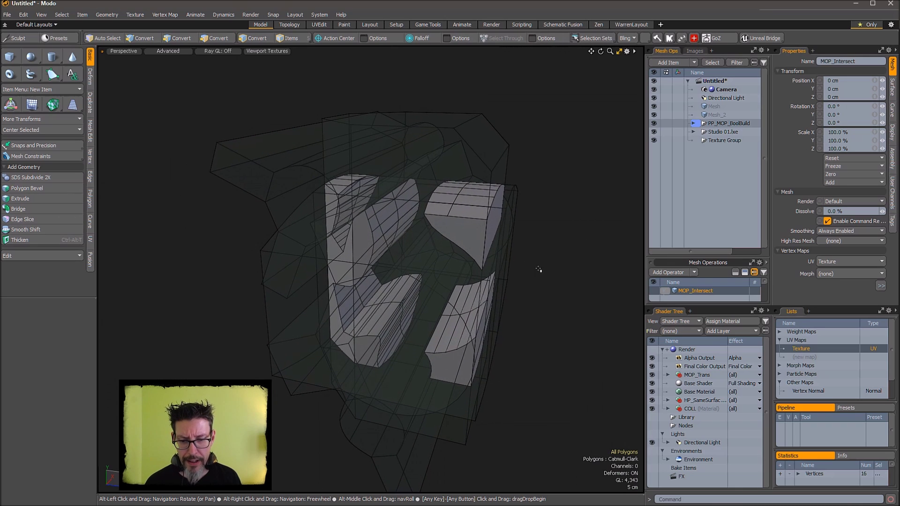
pyautogui.hotkey('alt', '0')
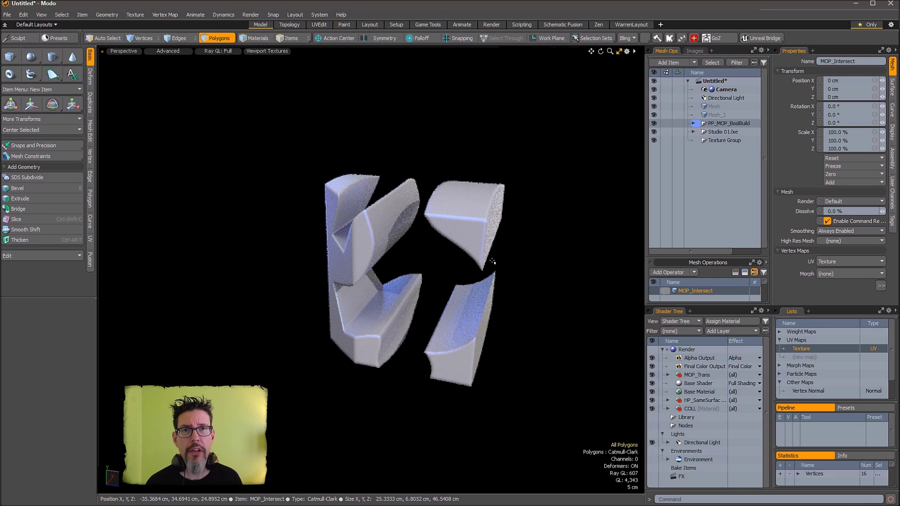